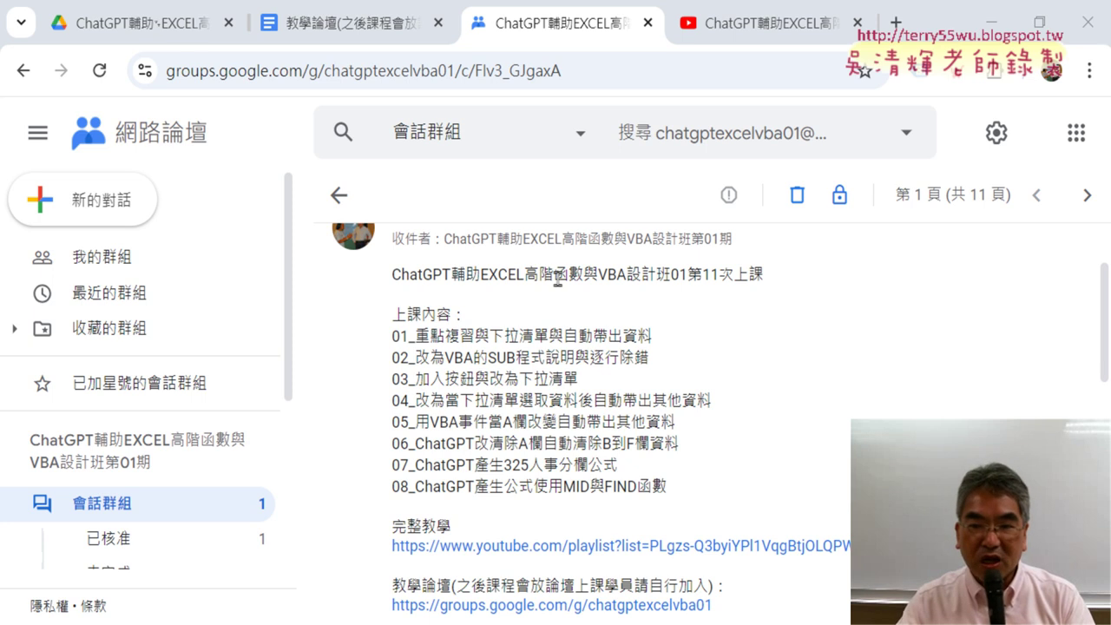
Highlight the lesson number and the VBA的SUB程式 topic, then switch to the 範例_VLOOKUP飯店管理.xlsm workbook
drag(702, 275, 764, 276)
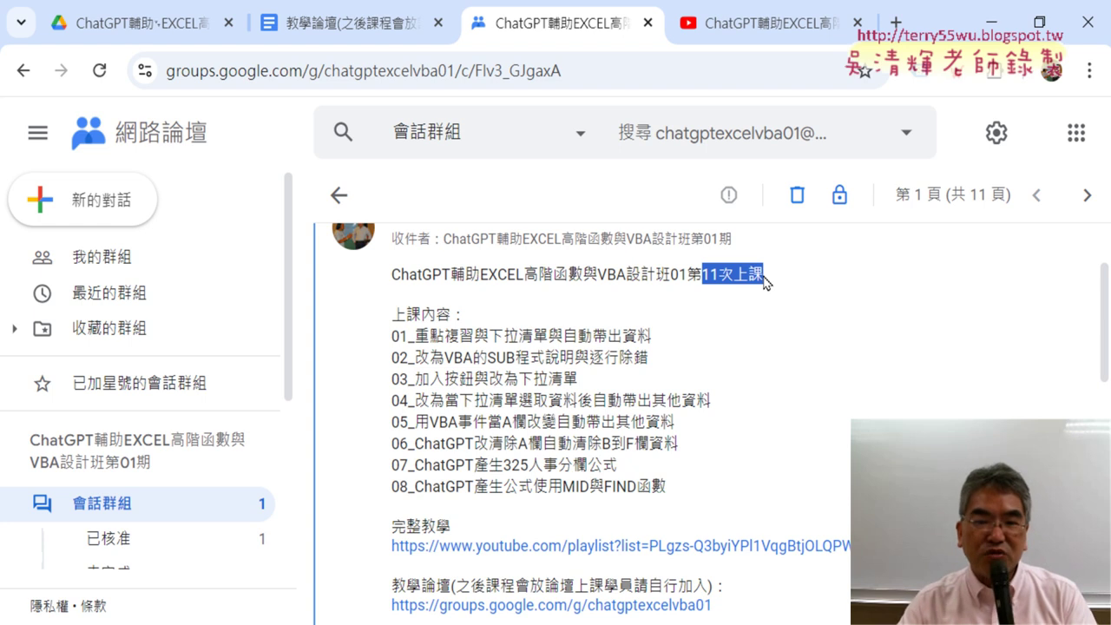
drag(443, 357, 546, 360)
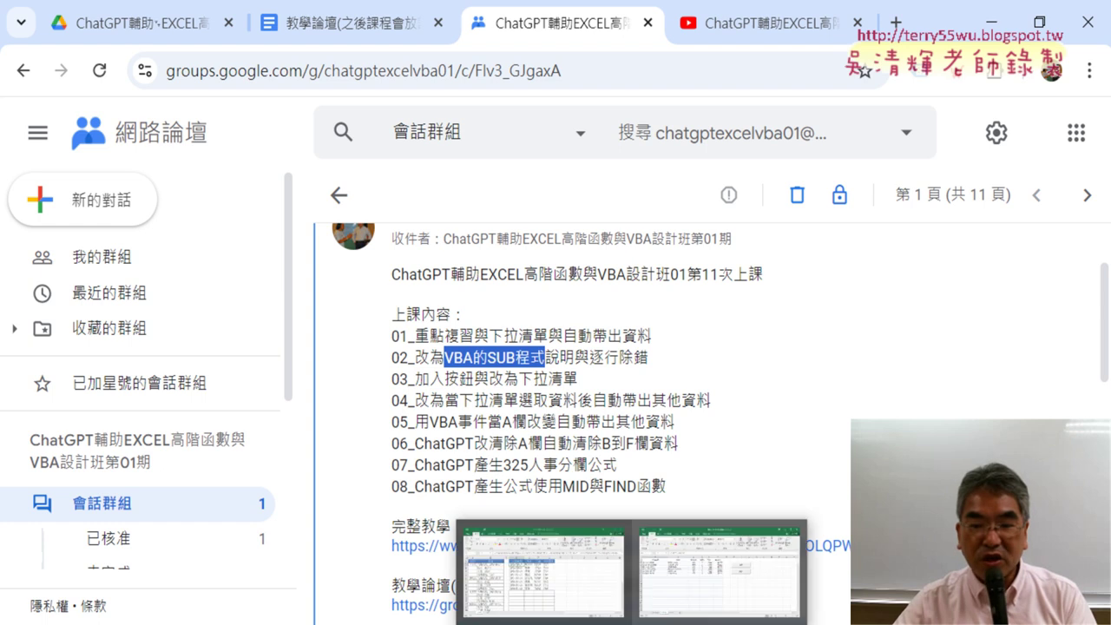
click(699, 608)
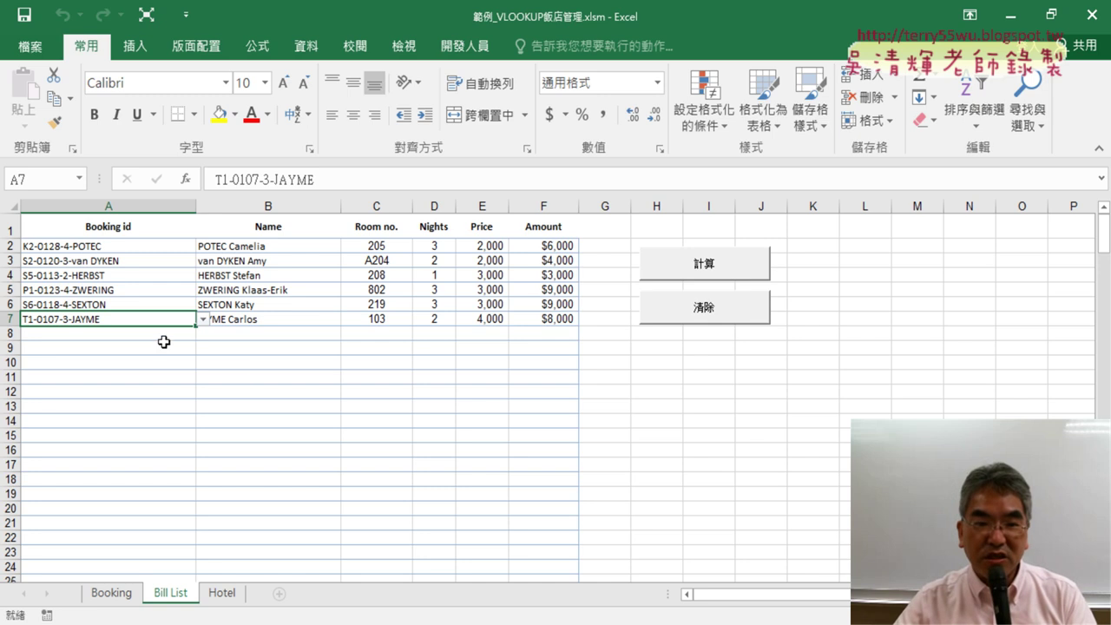
click(162, 336)
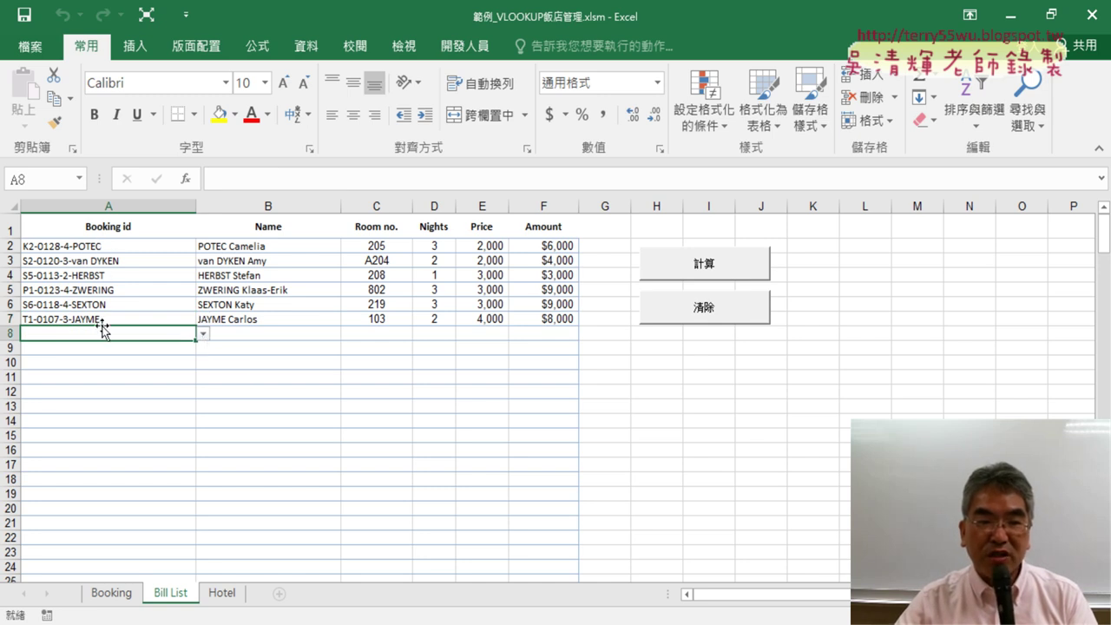
drag(279, 333, 541, 340)
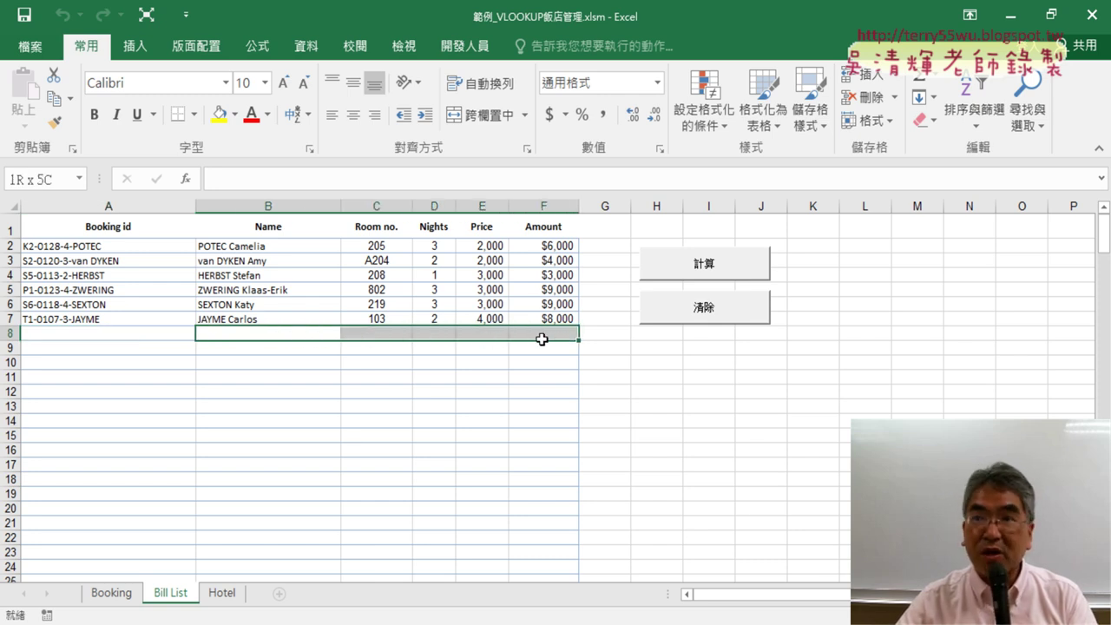
click(159, 334)
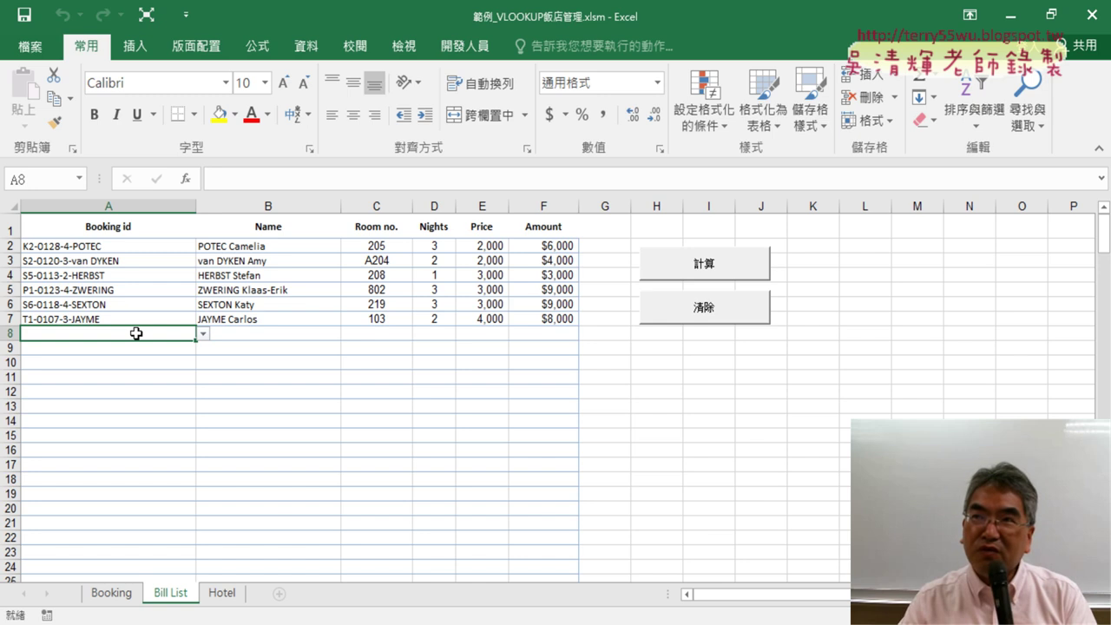
drag(290, 333, 539, 338)
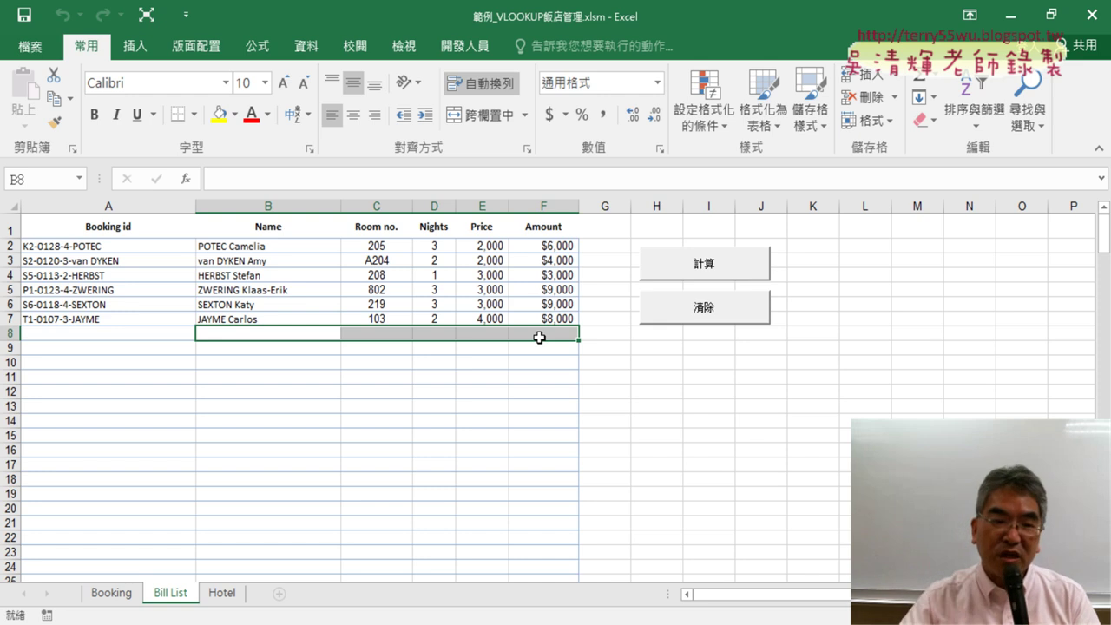
click(138, 338)
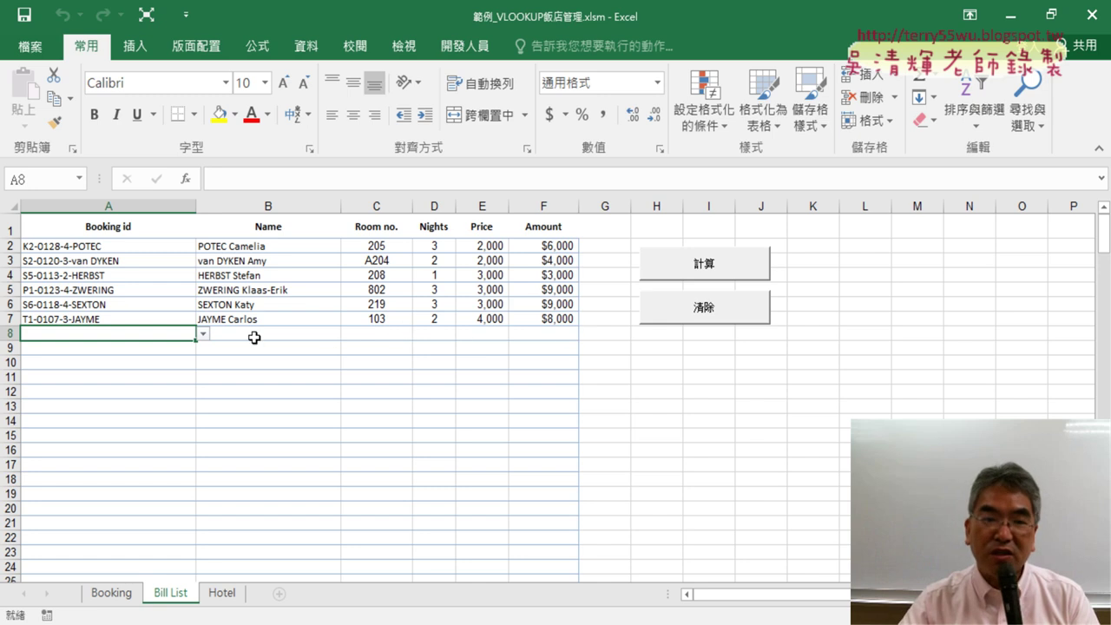
drag(279, 337, 555, 334)
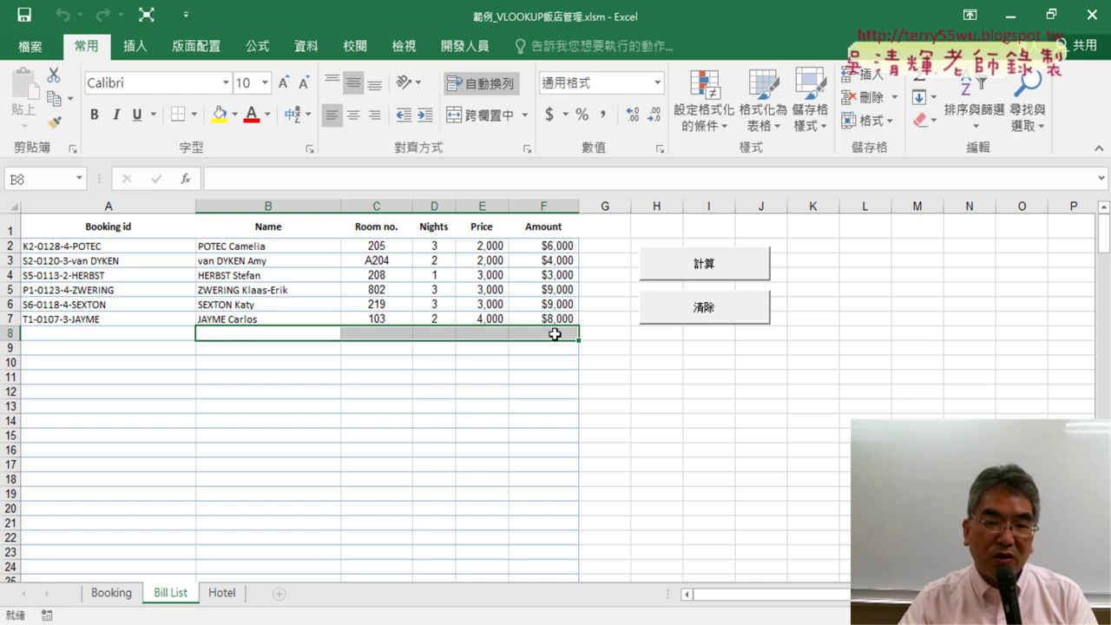
click(180, 332)
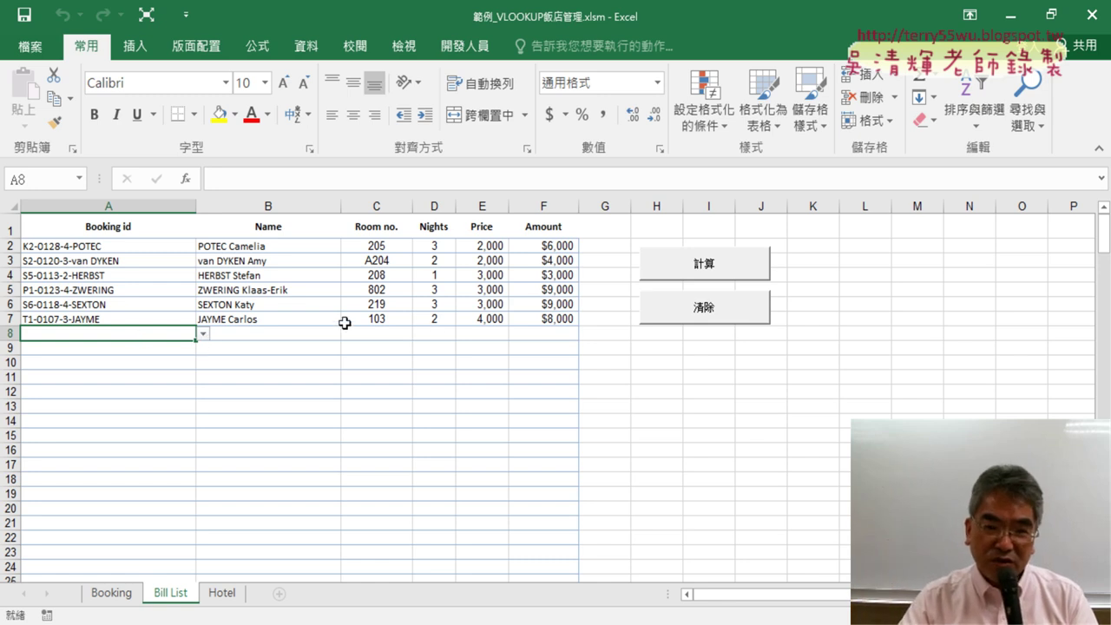
Delete B2:F7, then clear and refill it twice with the 清除 and 計算 buttons
drag(270, 247, 545, 321)
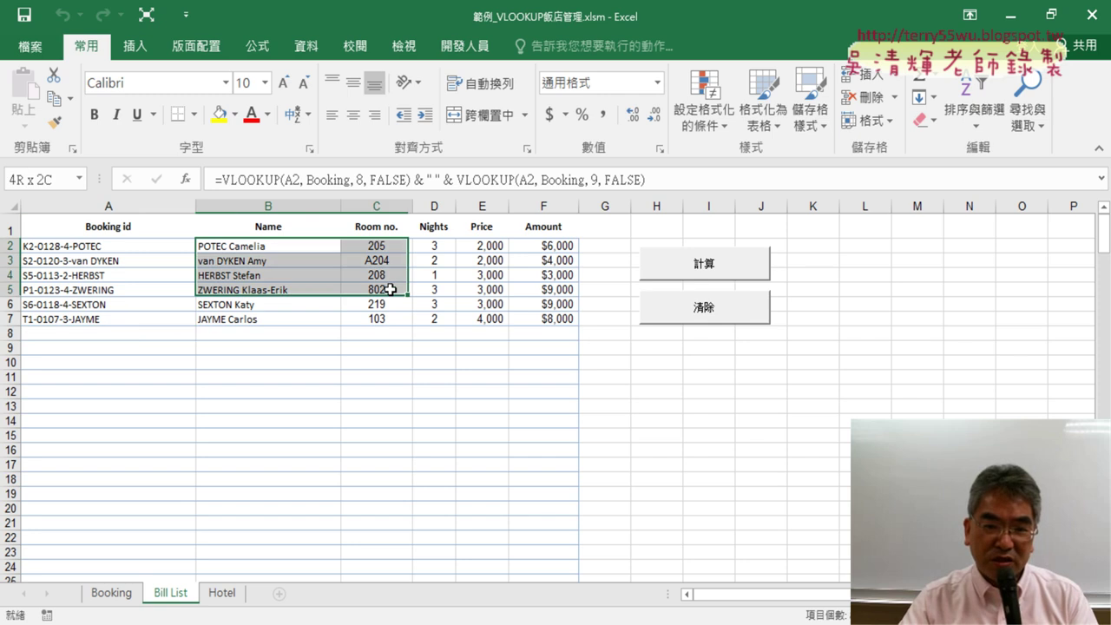
key(Delete)
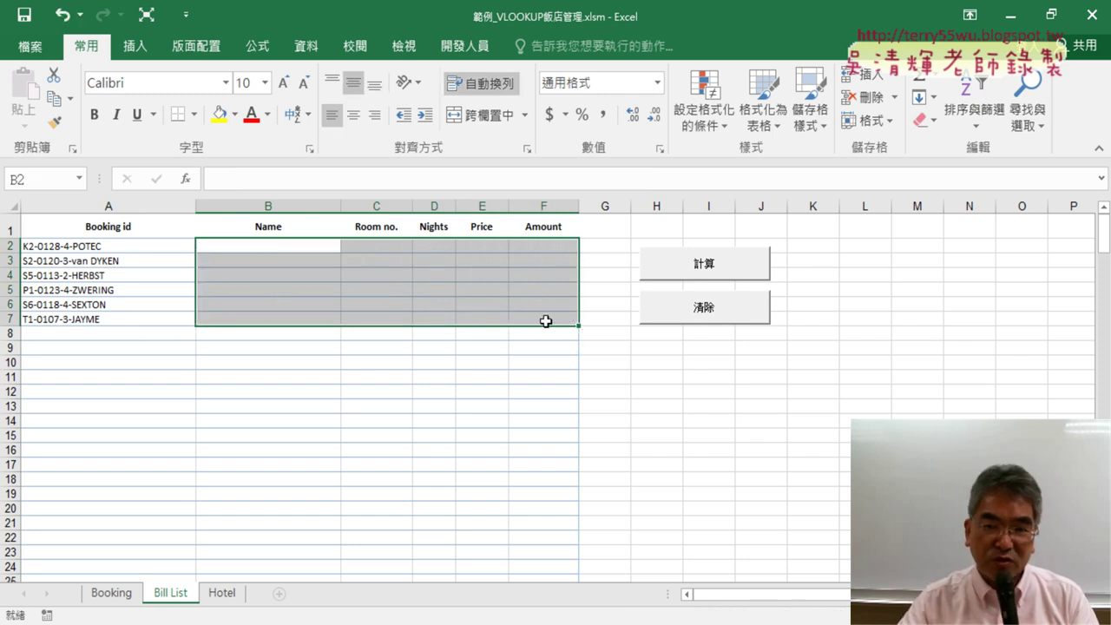
click(697, 276)
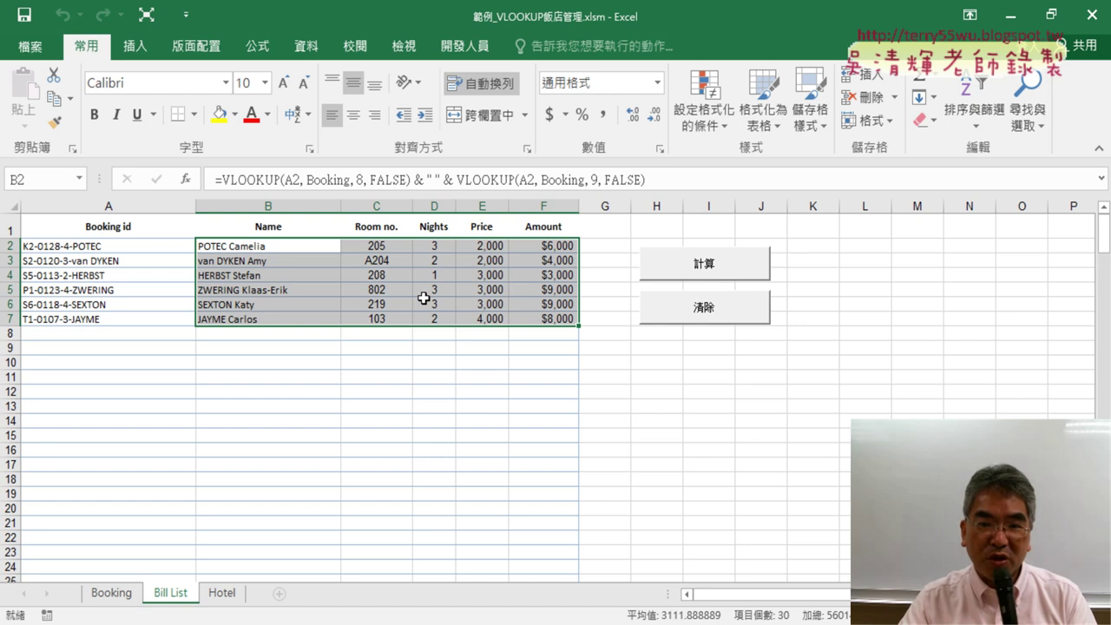
click(749, 306)
click(729, 260)
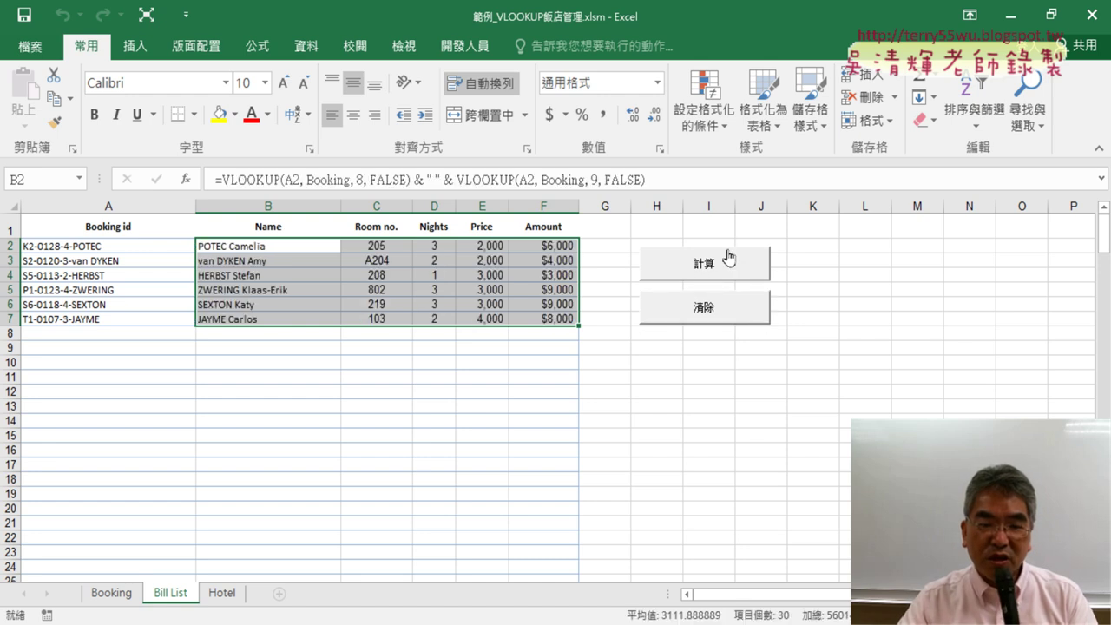
click(722, 315)
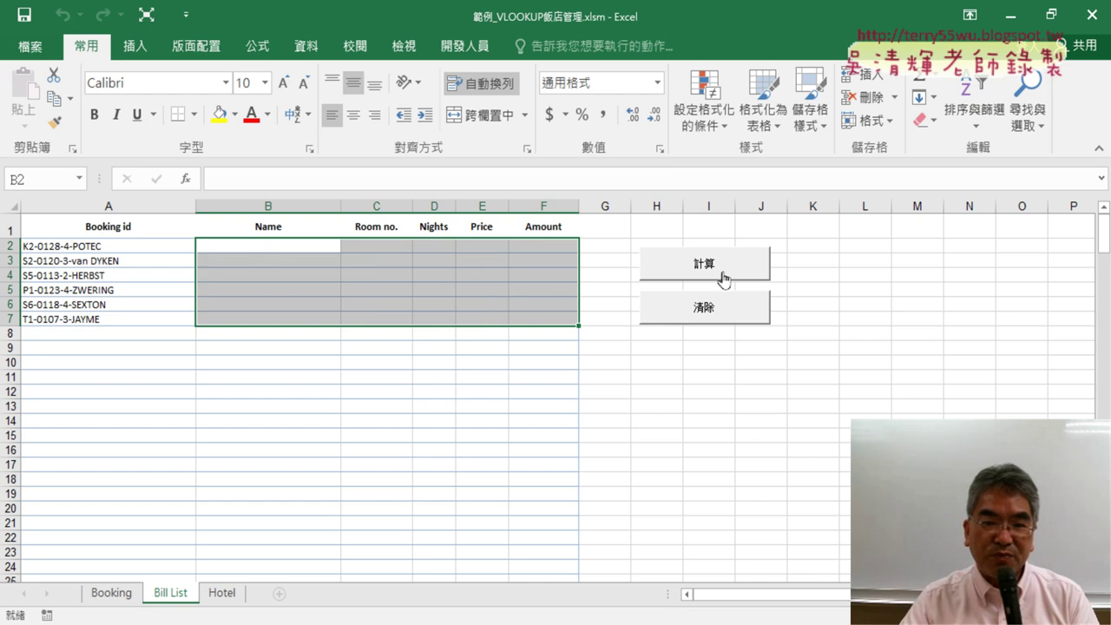
click(723, 278)
click(103, 335)
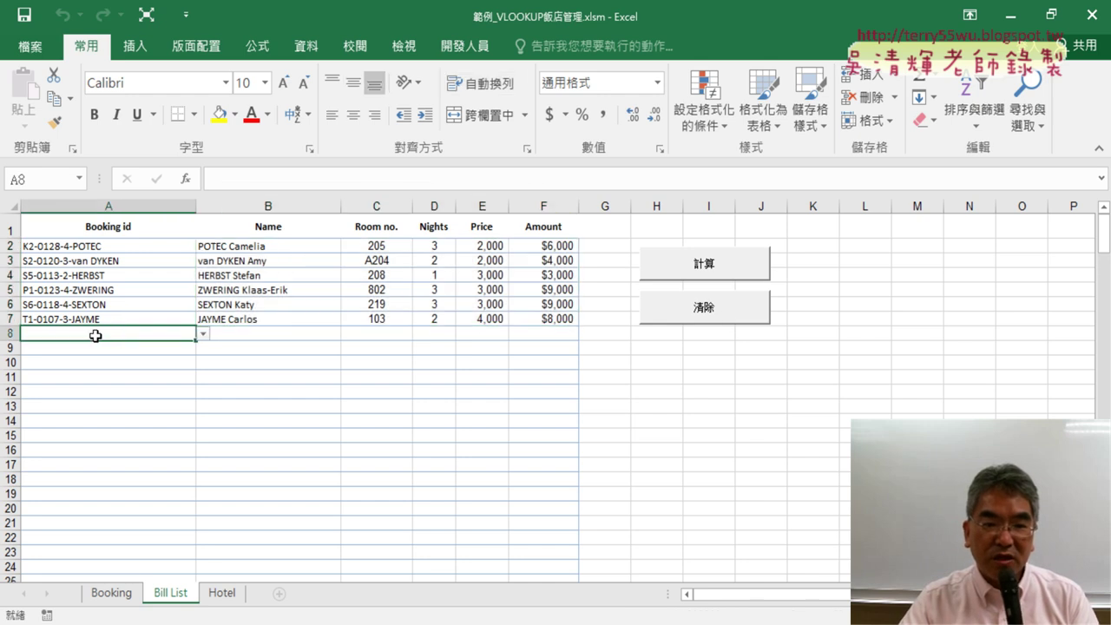
Pick a new booking id in A8 and check that B8:F8 show C201, 3 nights, 1,600 and $4,800
click(204, 334)
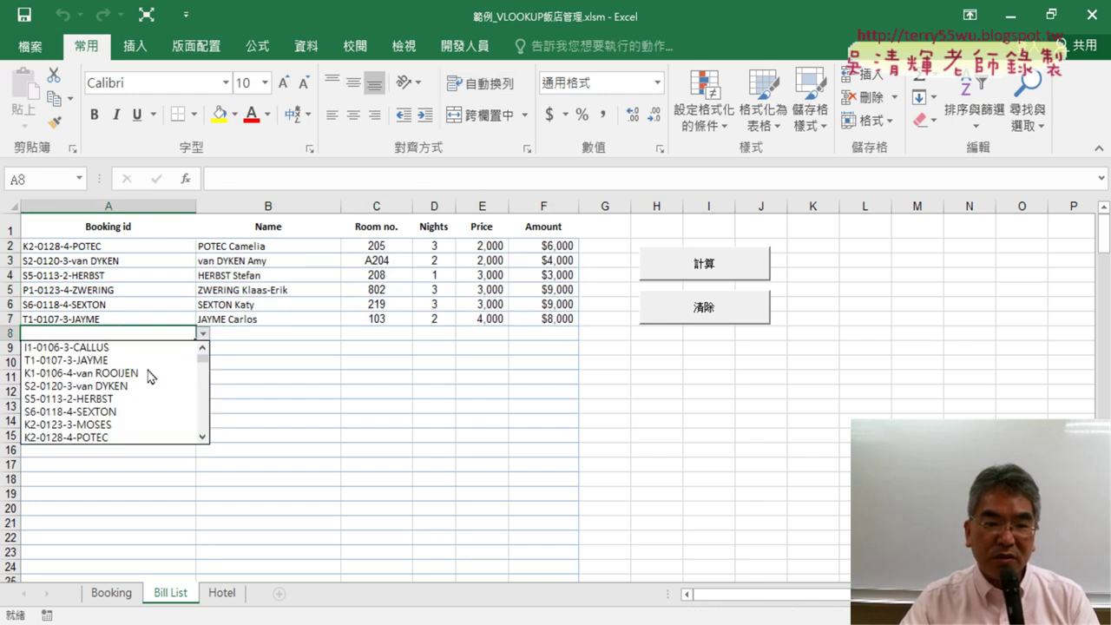
drag(203, 357, 209, 382)
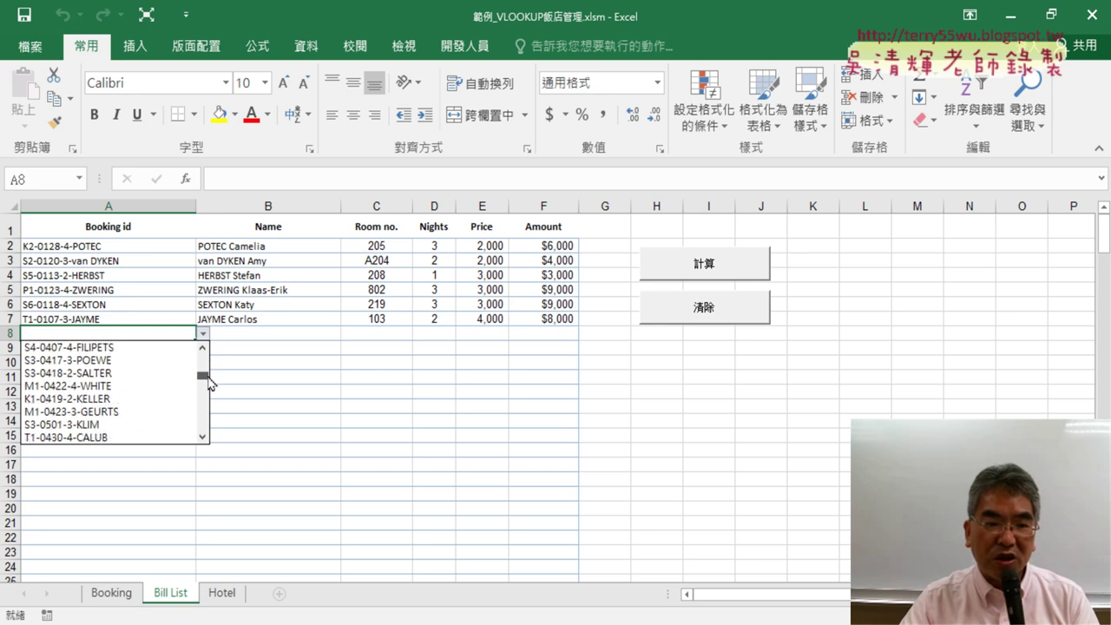
scroll(203, 380, down, 2)
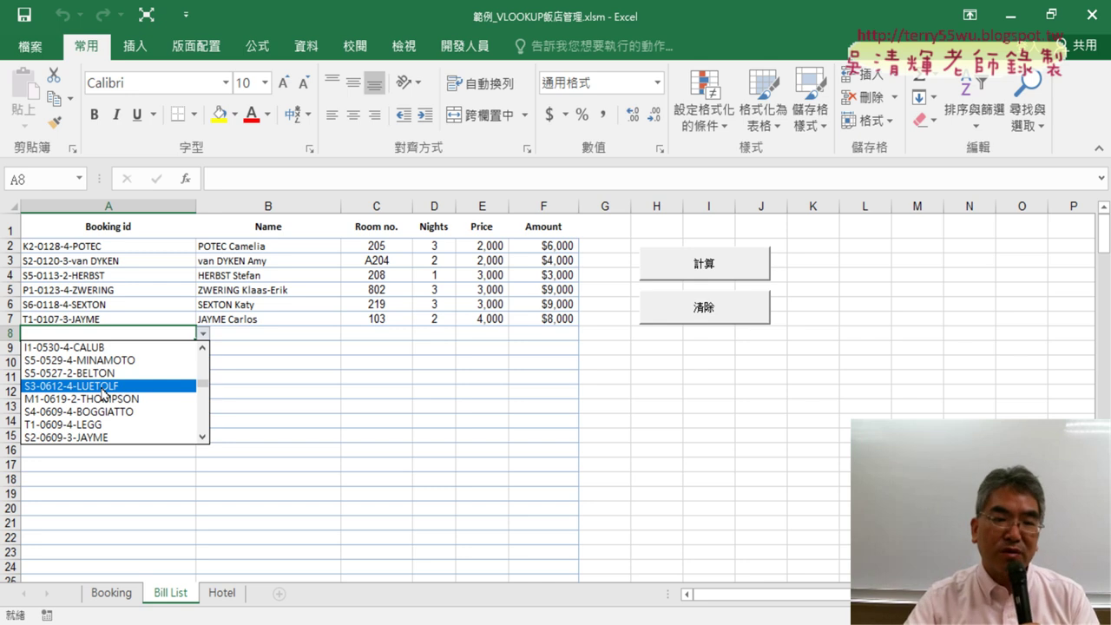
click(103, 389)
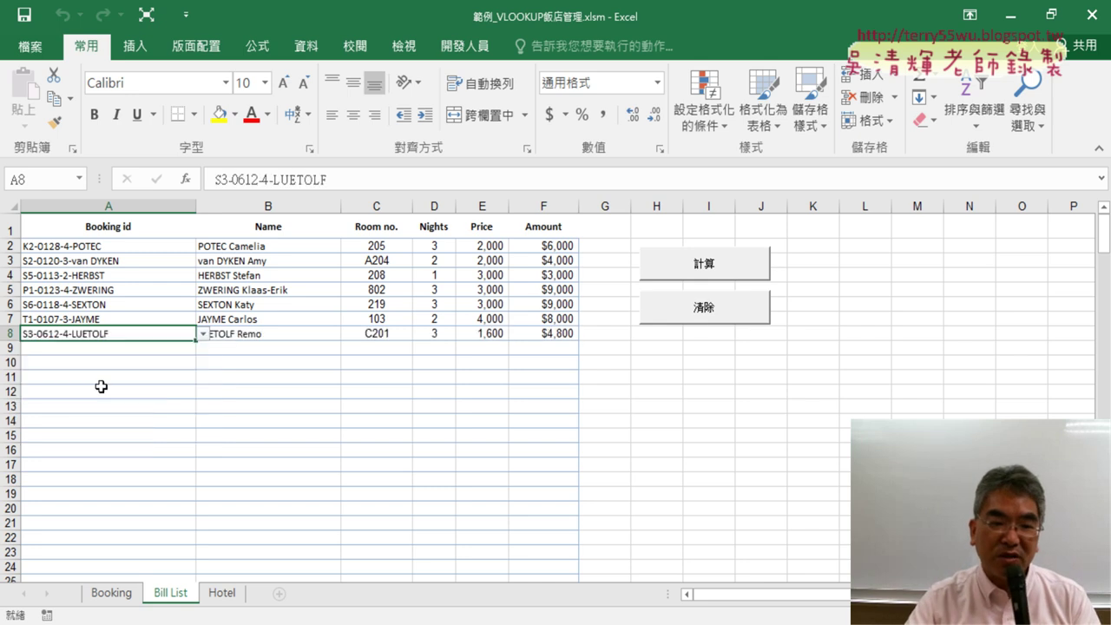
click(295, 339)
drag(294, 338, 558, 336)
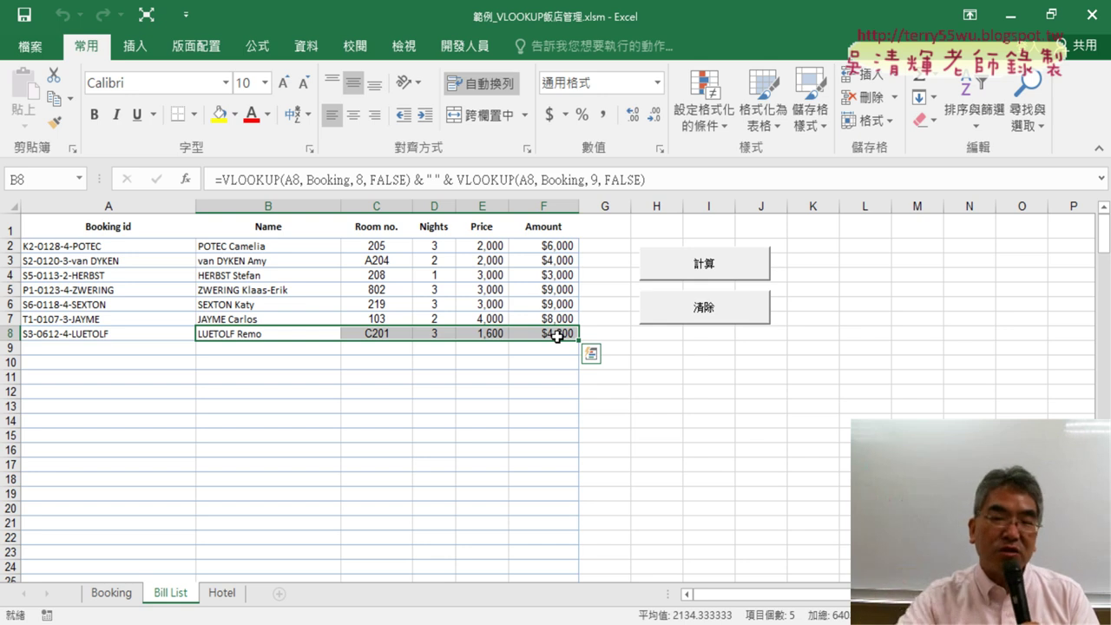
click(463, 44)
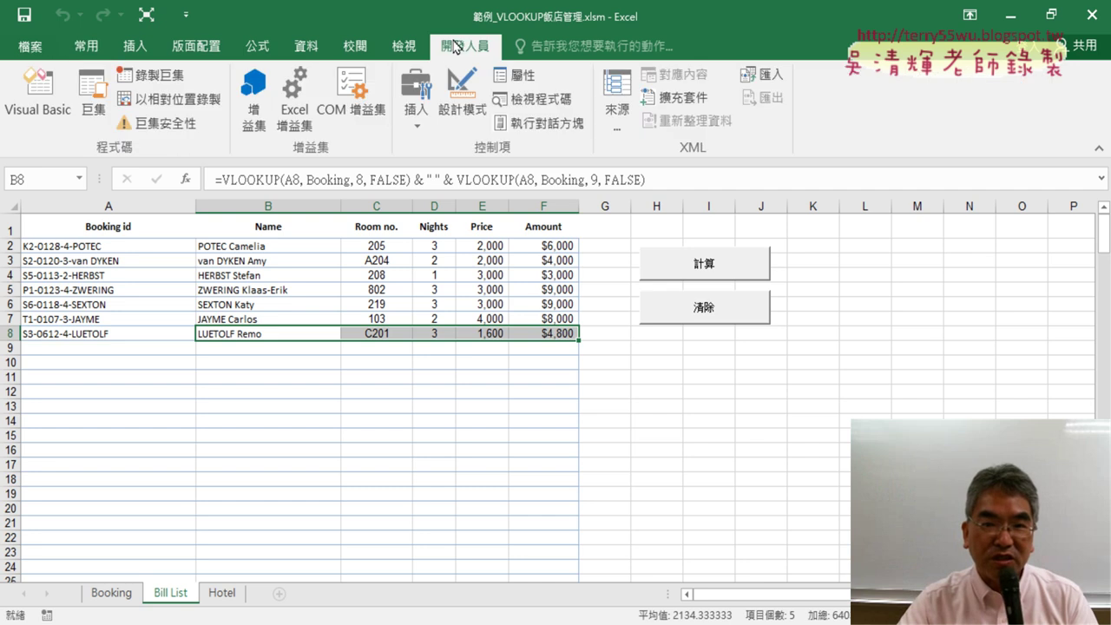
In the VBA editor, widen the Project Explorer and select the 清除 macro in Module1
click(52, 126)
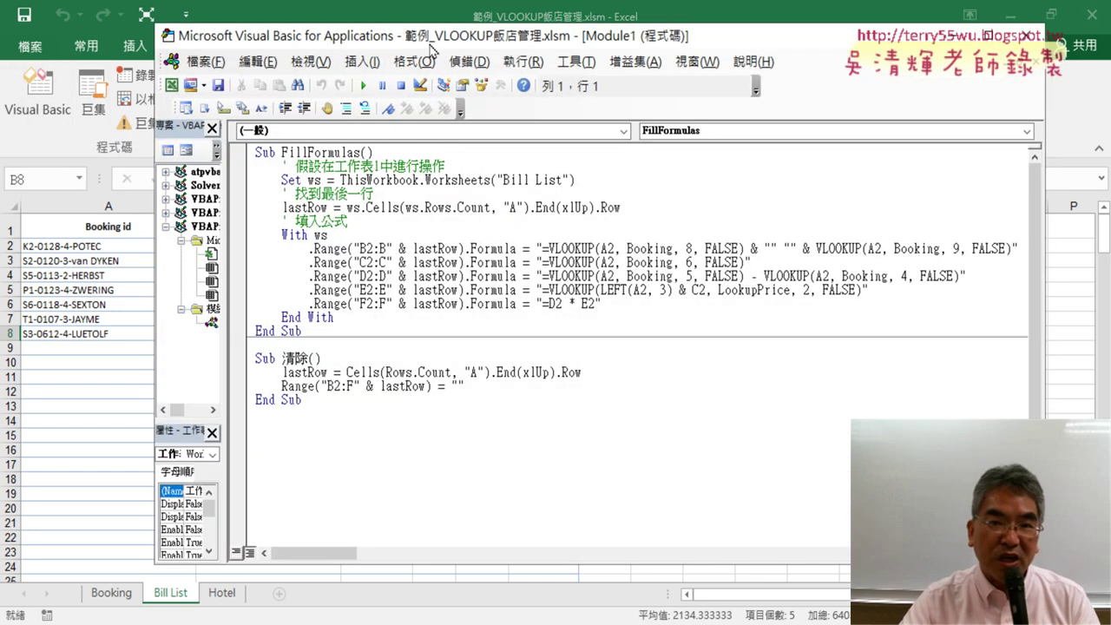
drag(436, 49, 486, 49)
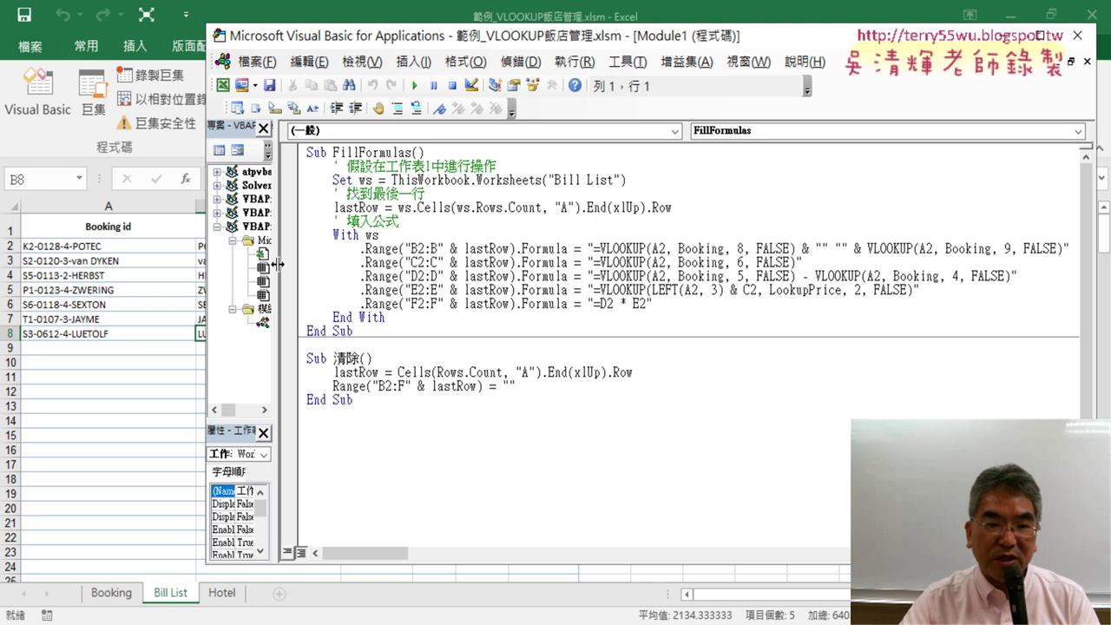
drag(278, 264, 379, 269)
click(290, 323)
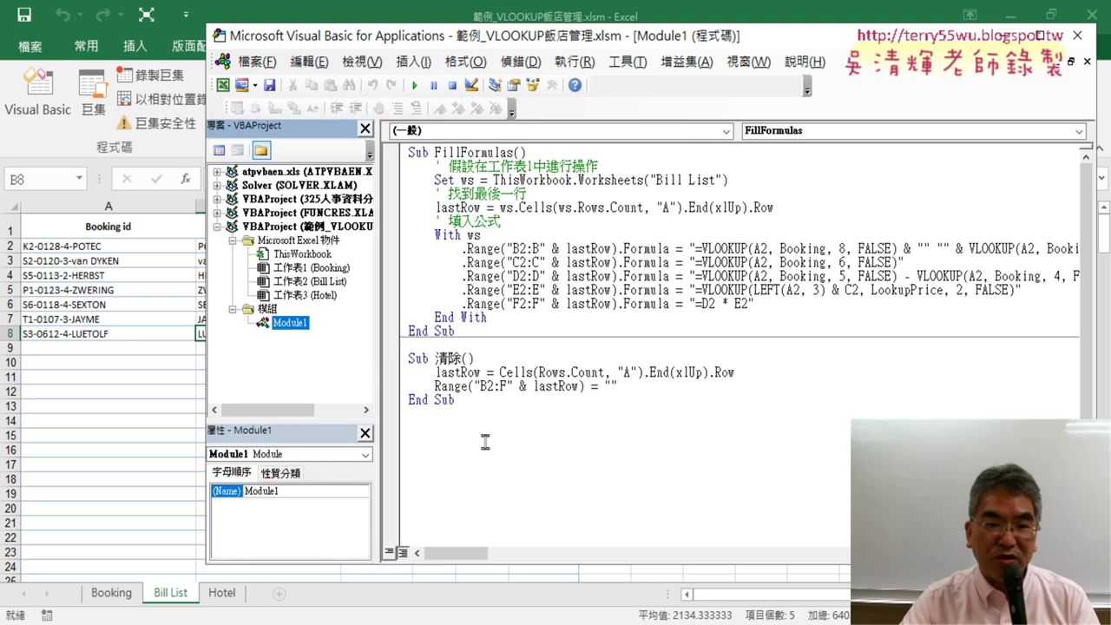
drag(410, 413, 401, 359)
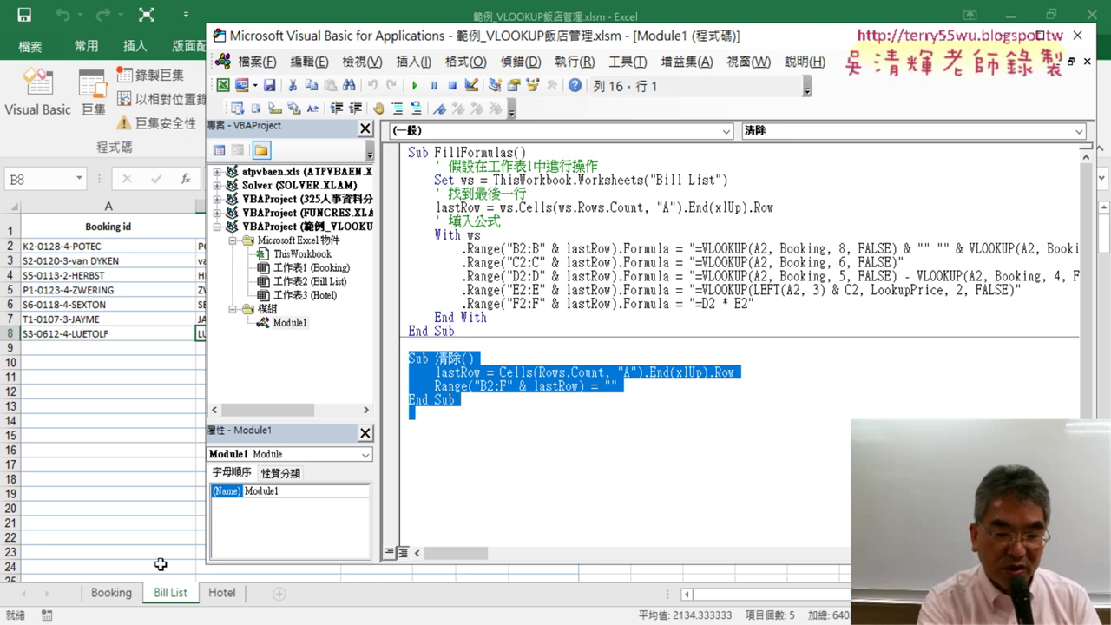
Annotate the Bill List sheet's link to 工作表2, then select 工作表2 in the project list
mouse_move(188, 614)
mouse_down()
mouse_move(147, 613)
mouse_move(194, 611)
mouse_up()
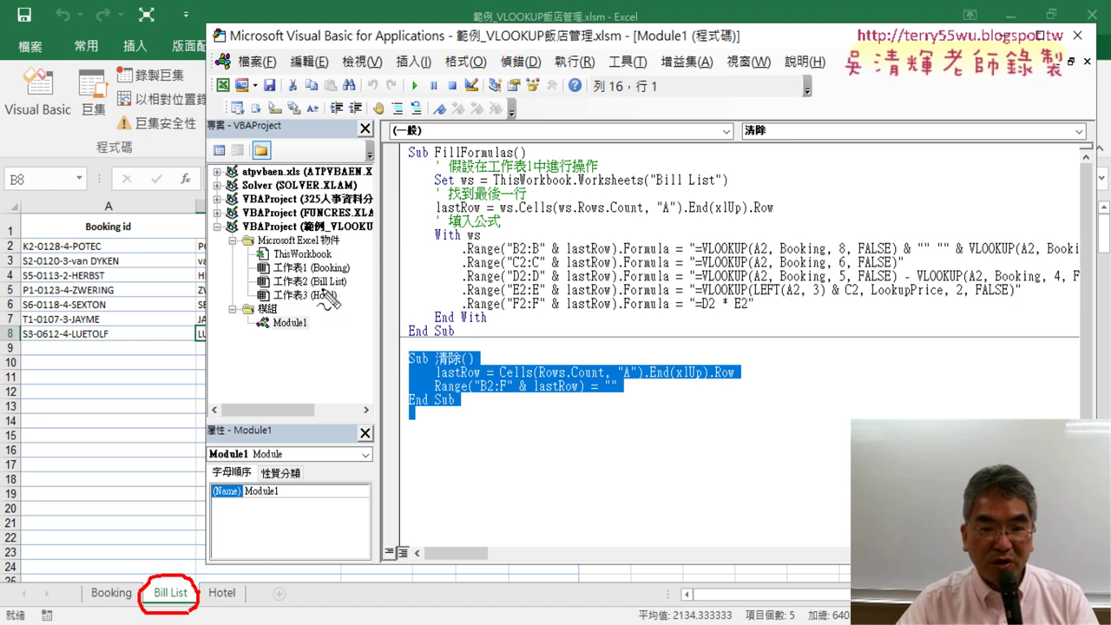
drag(314, 285, 339, 284)
mouse_move(176, 564)
mouse_down()
mouse_move(243, 281)
mouse_move(248, 294)
mouse_up()
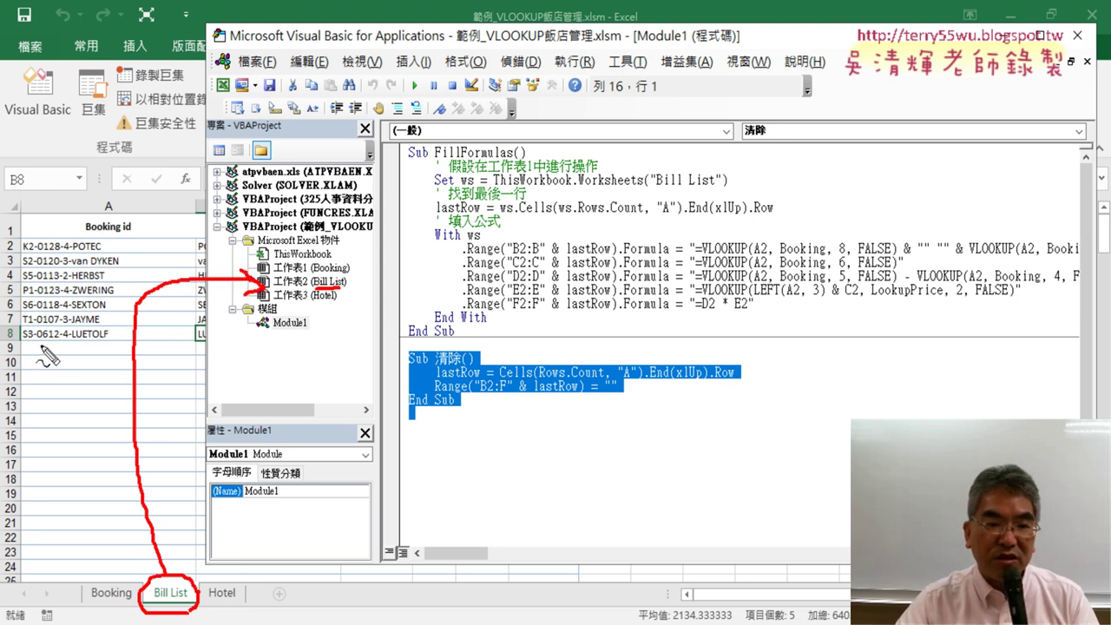
mouse_move(182, 358)
mouse_down()
mouse_move(18, 358)
mouse_move(143, 333)
mouse_move(184, 343)
mouse_move(184, 359)
mouse_up()
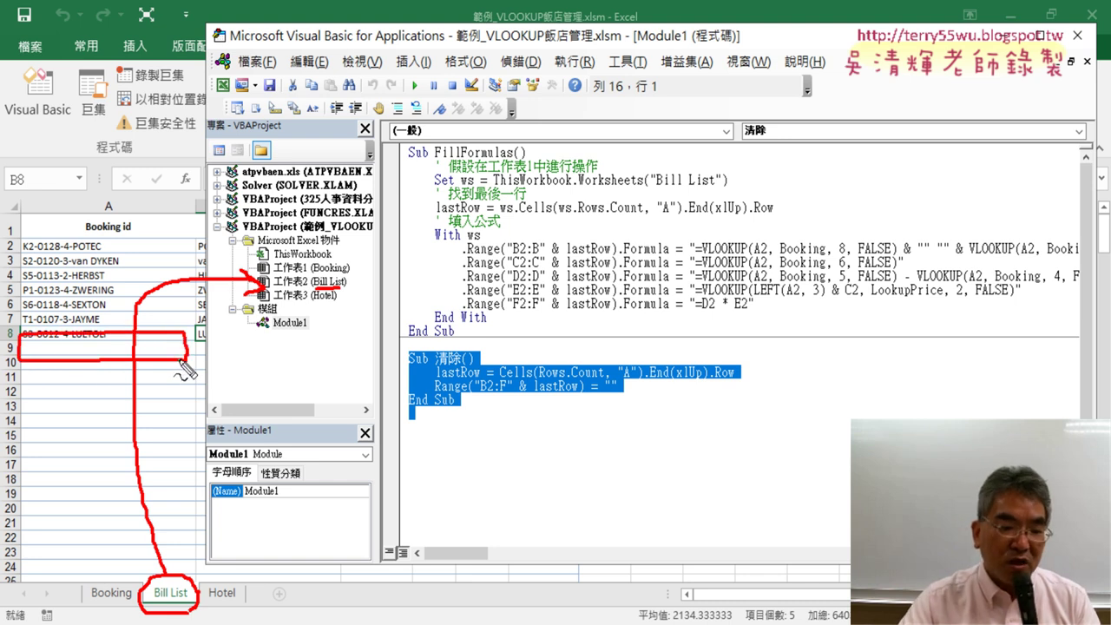
key(Escape)
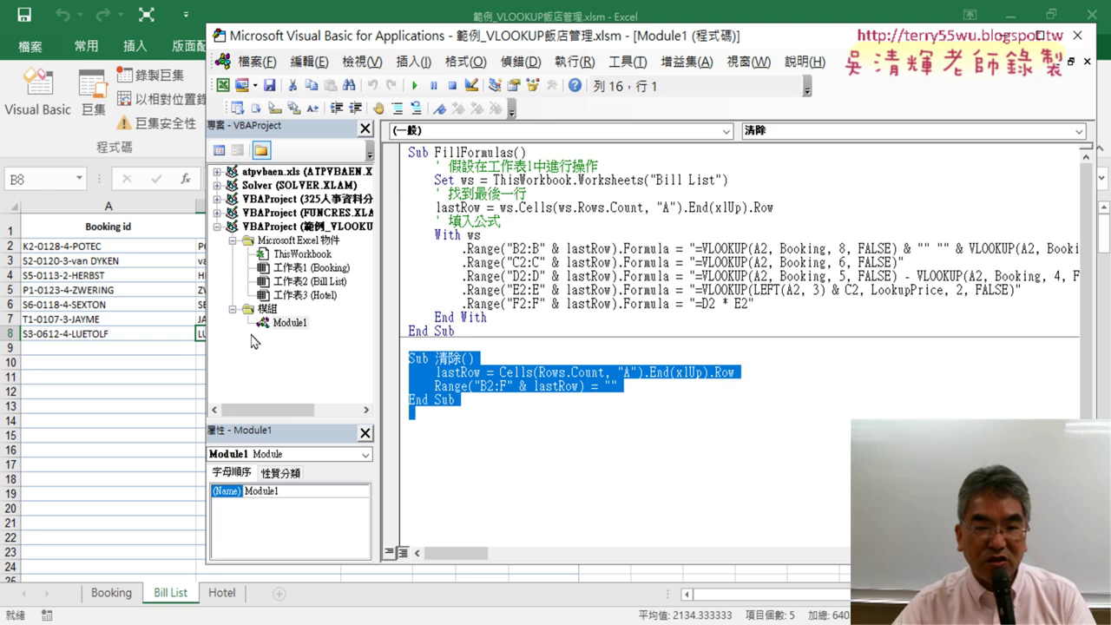
click(331, 283)
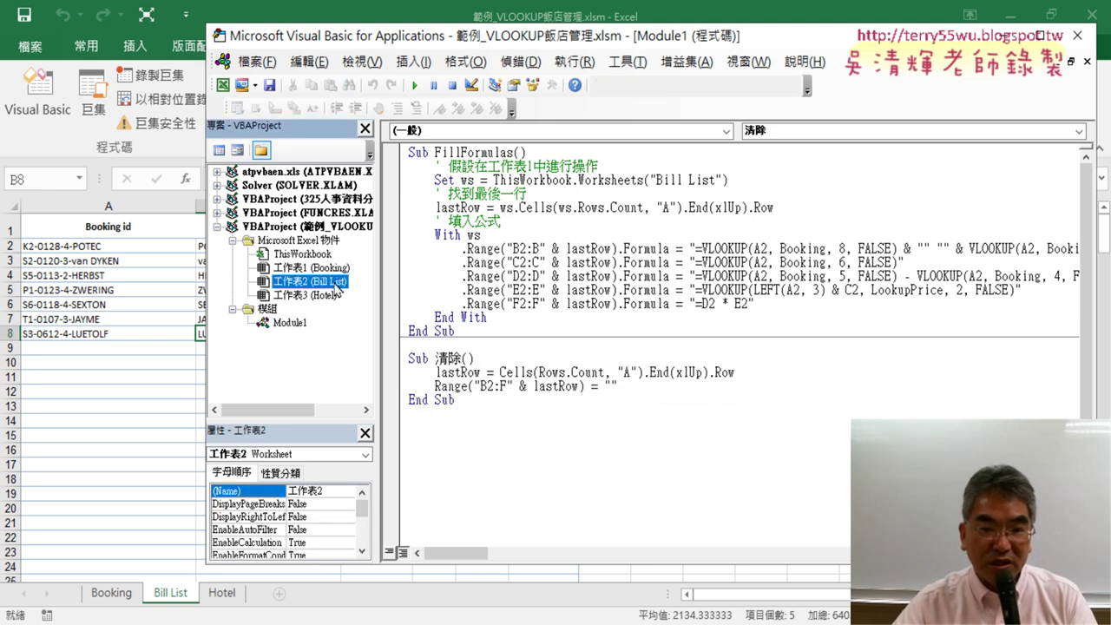
Display and select 工作表2's full Worksheet_Change procedure, then go back to cell A8
double_click(335, 283)
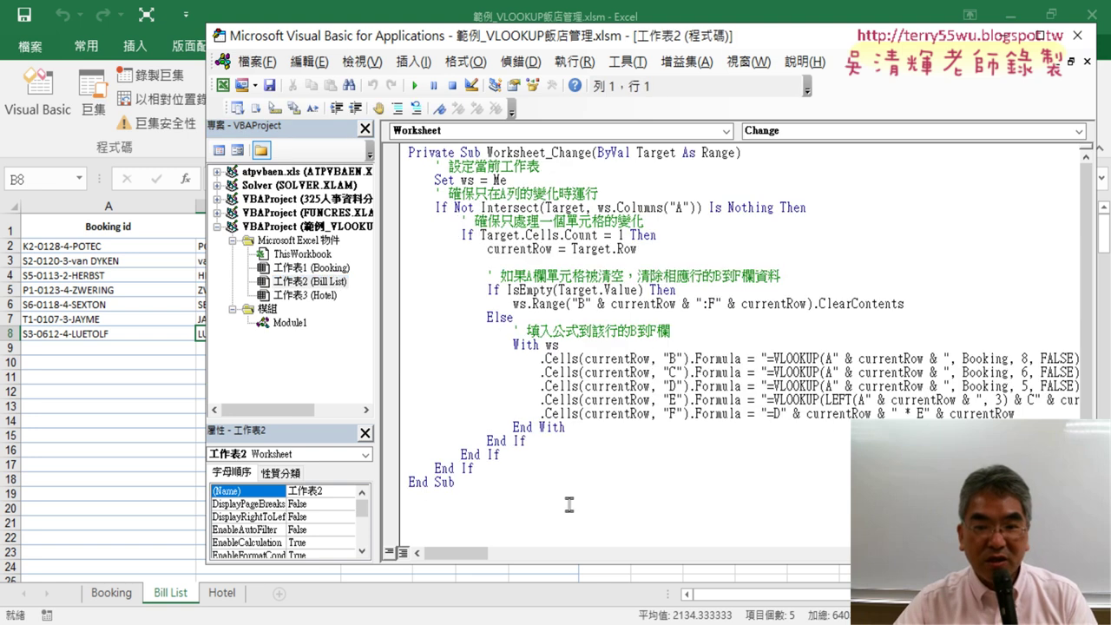
drag(570, 505, 398, 139)
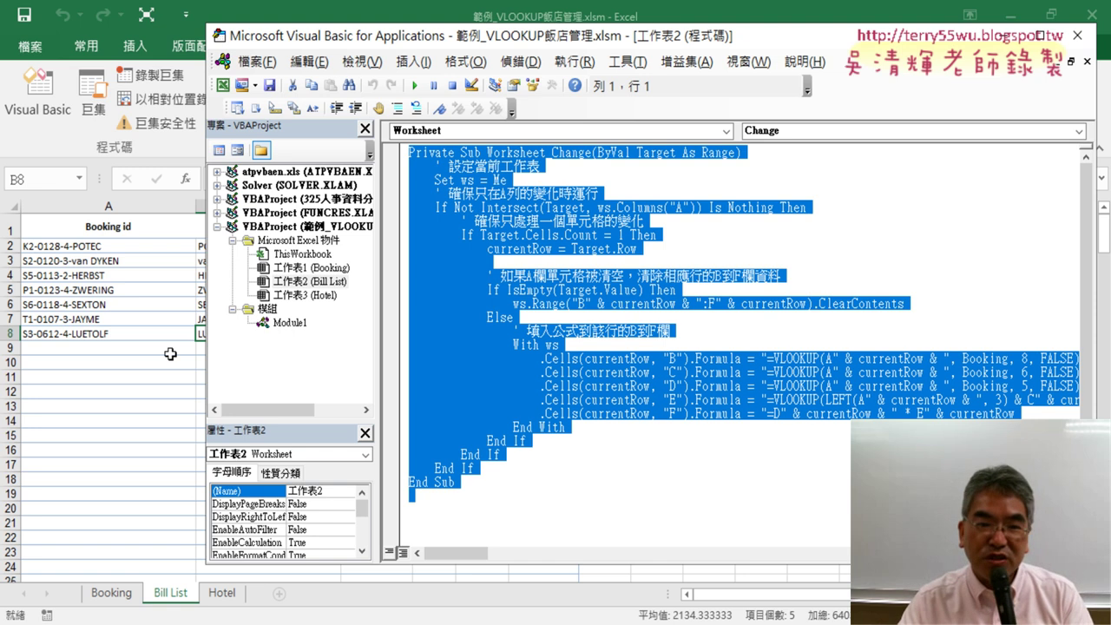
click(124, 337)
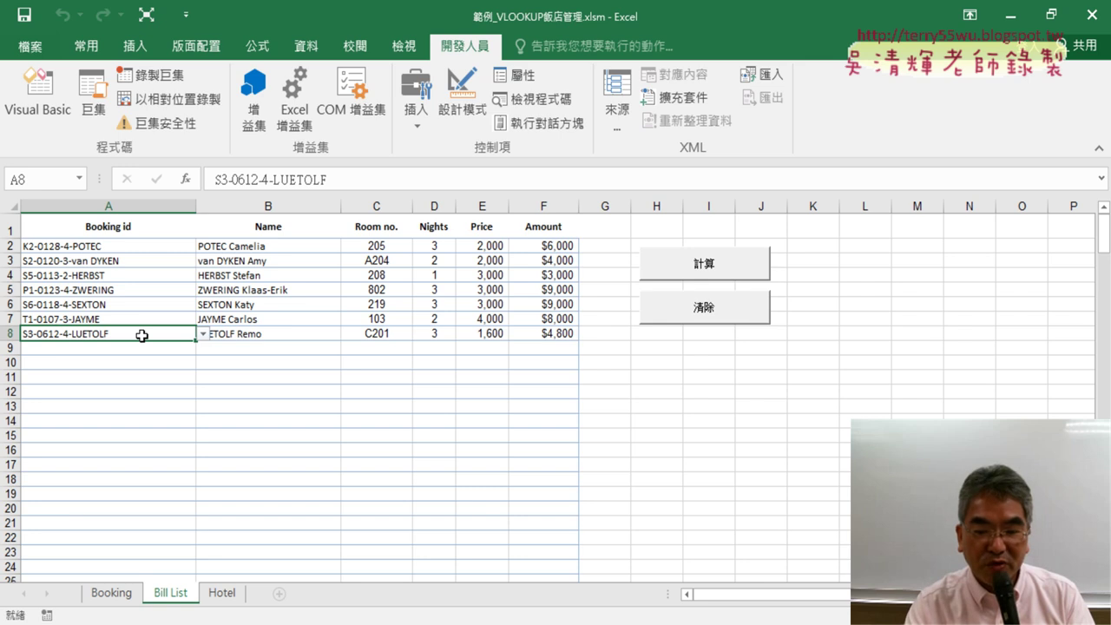
Delete the booking id in A8 and confirm B8:F8 are now empty
key(Delete)
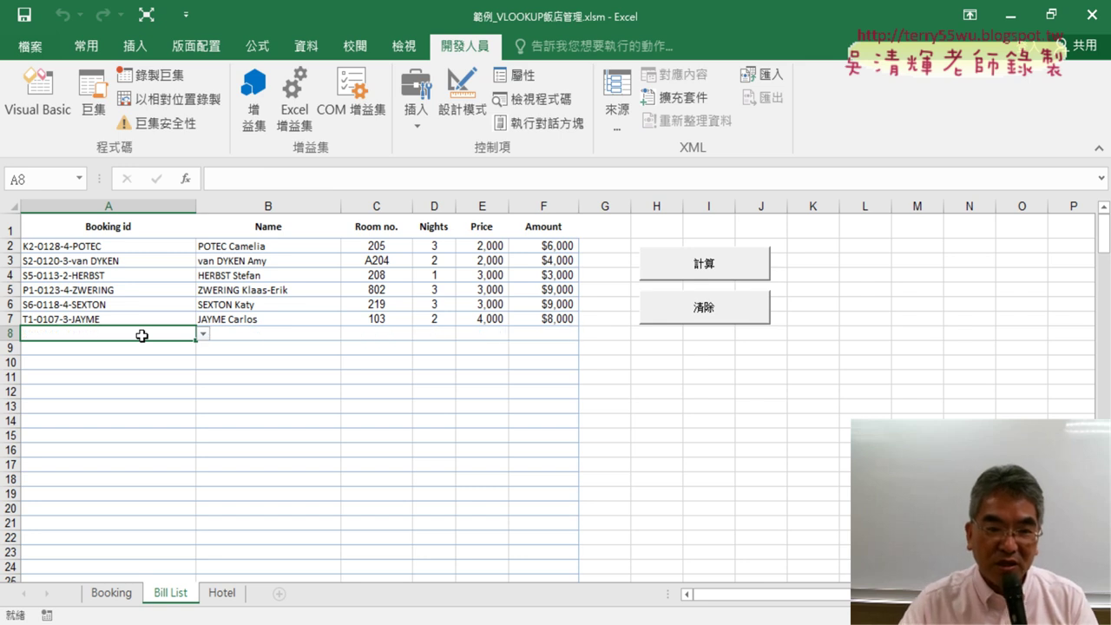
drag(257, 333, 536, 334)
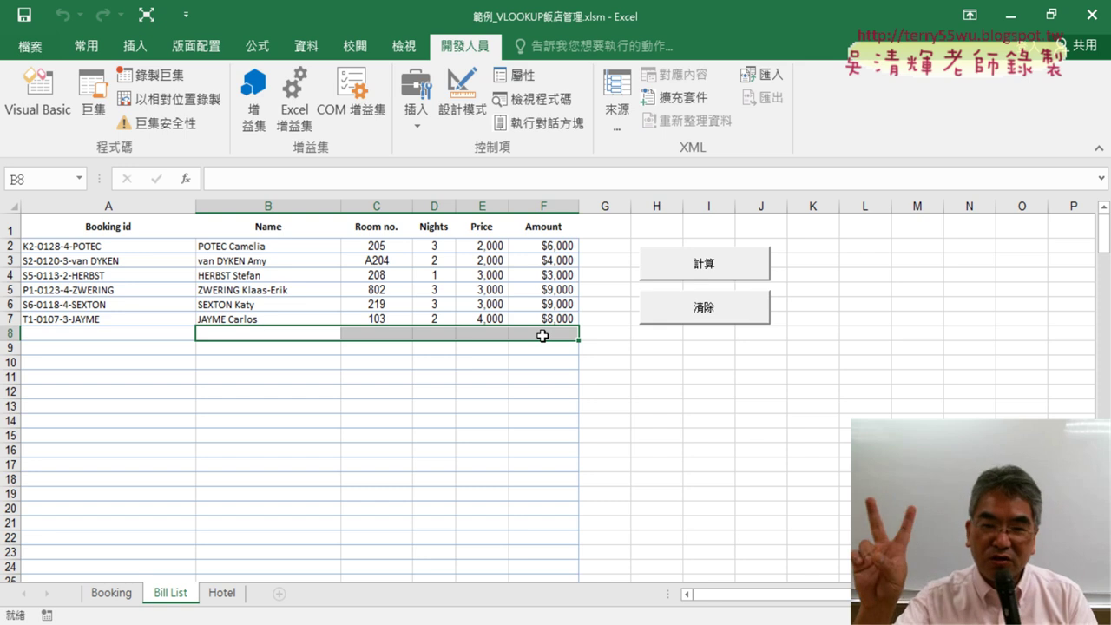
click(37, 96)
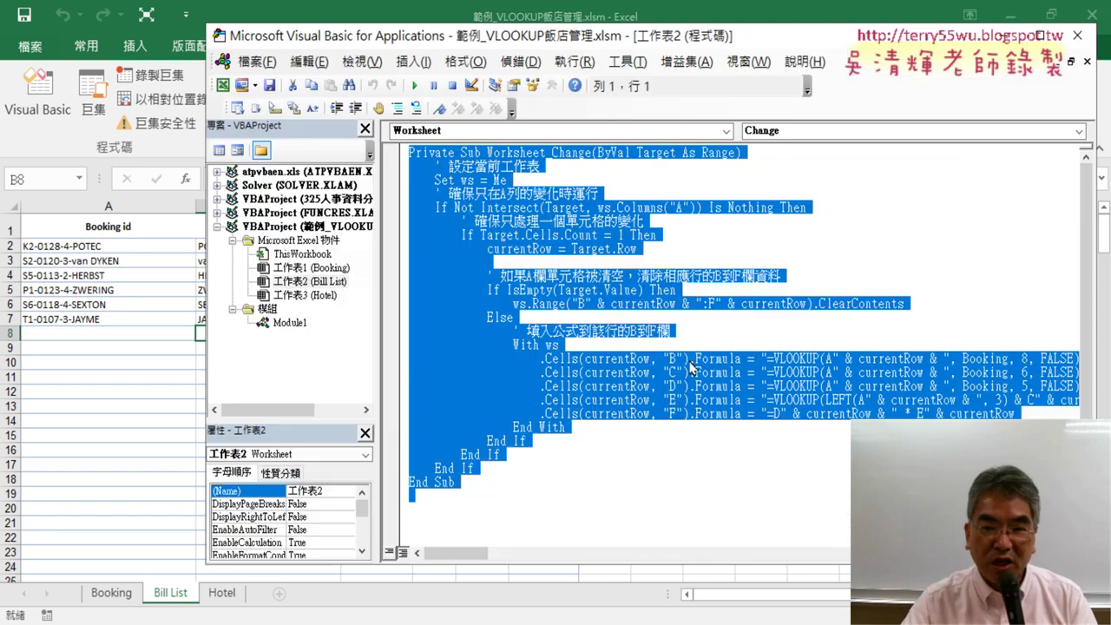
click(699, 393)
drag(929, 304, 400, 303)
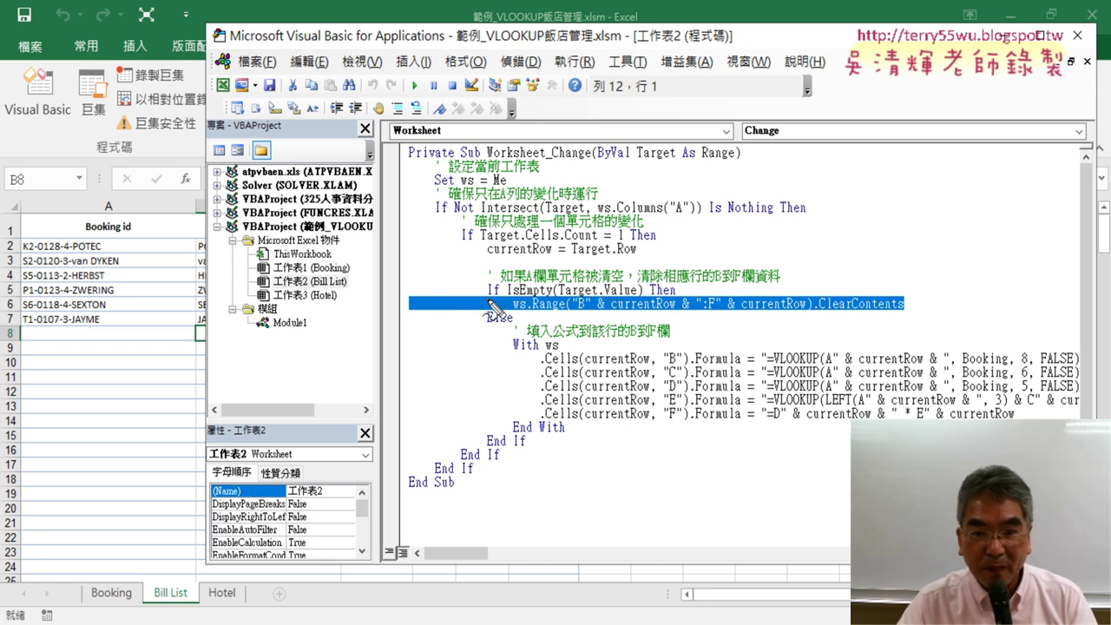
drag(488, 298, 642, 296)
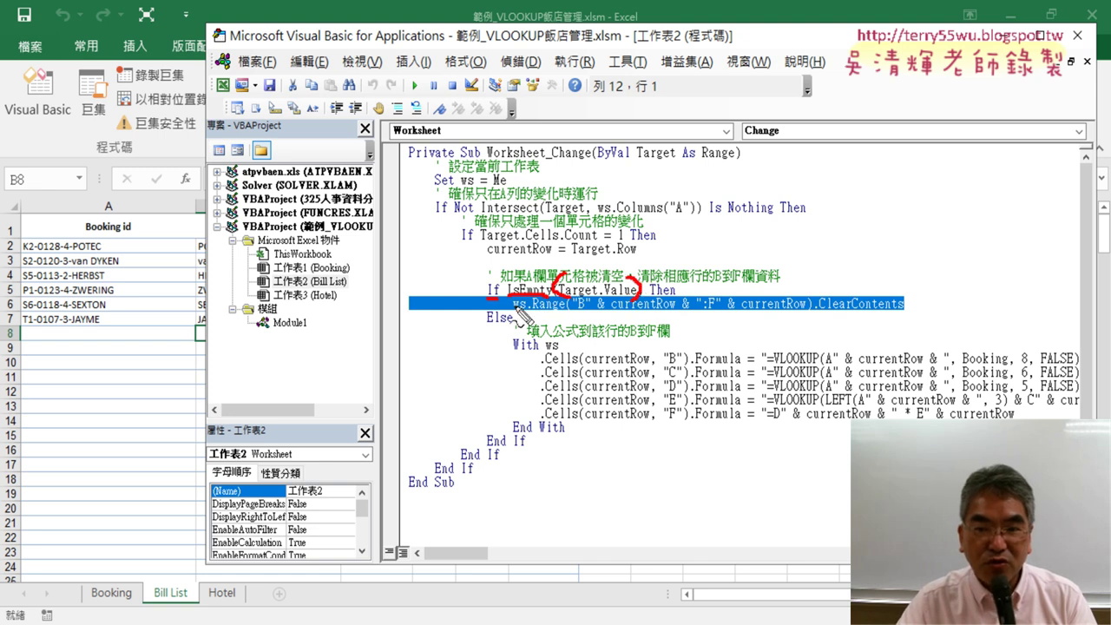
mouse_move(180, 343)
mouse_down()
mouse_move(155, 320)
mouse_move(187, 341)
mouse_up()
drag(599, 260, 166, 305)
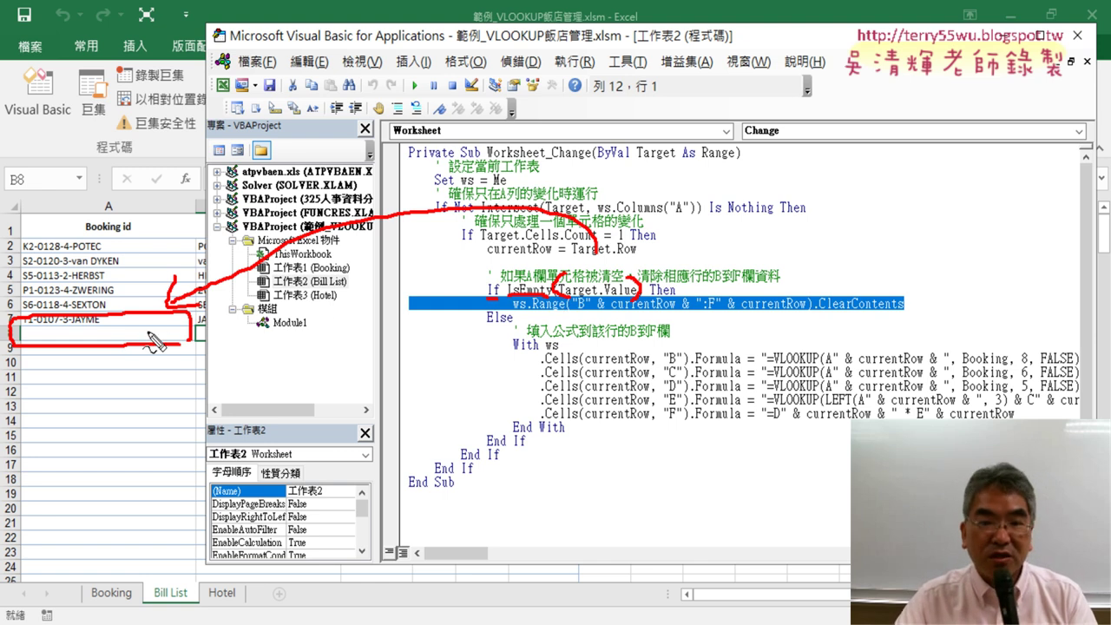
drag(528, 315, 901, 321)
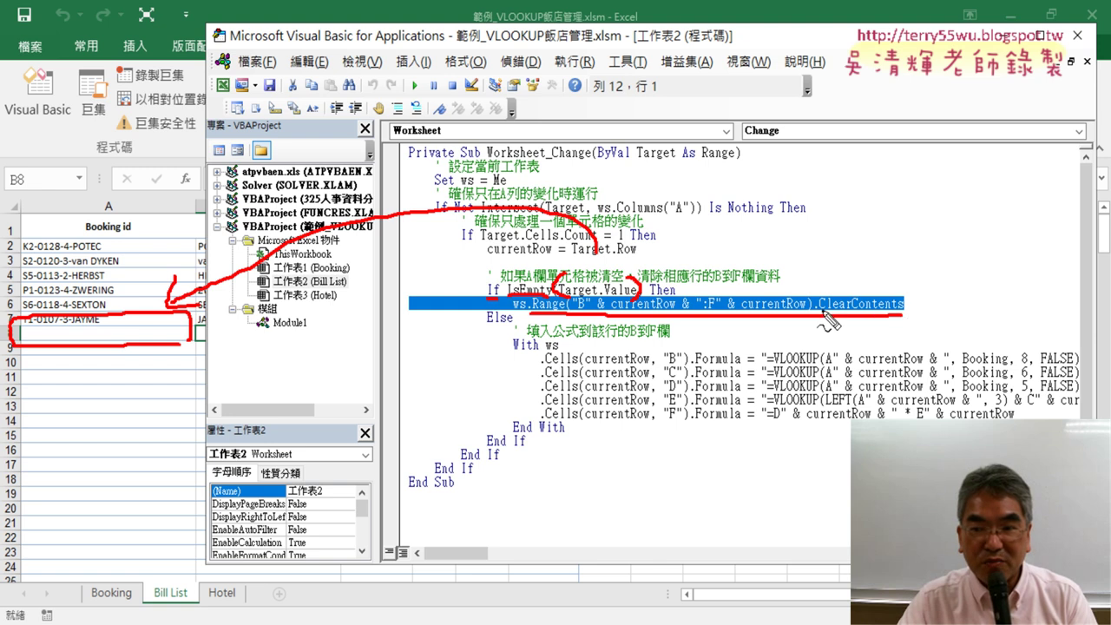
drag(818, 311, 903, 309)
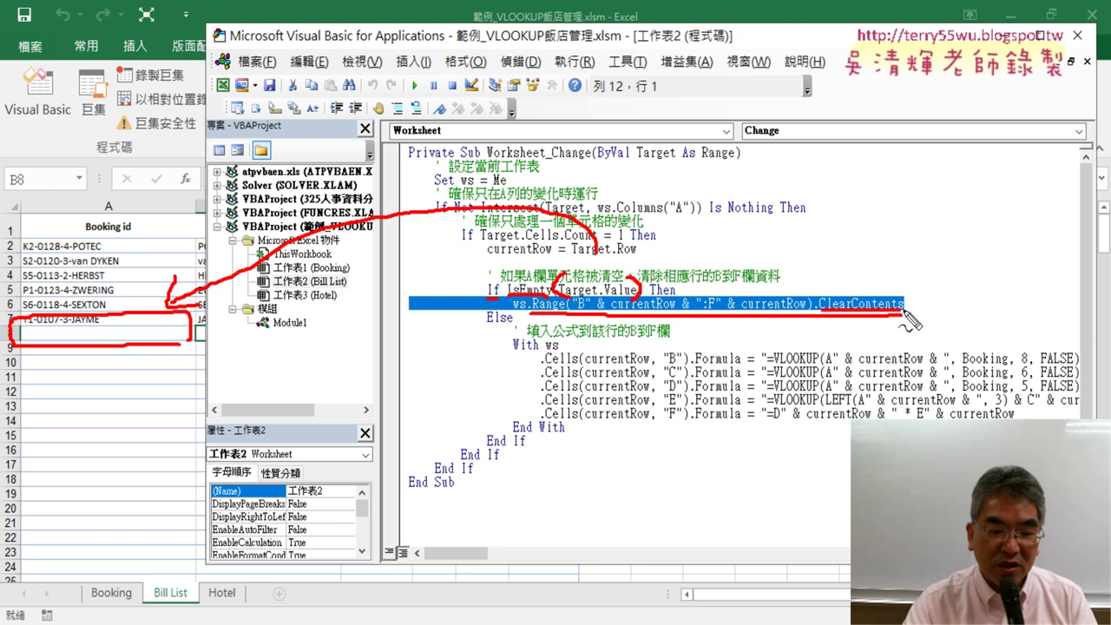
key(Escape)
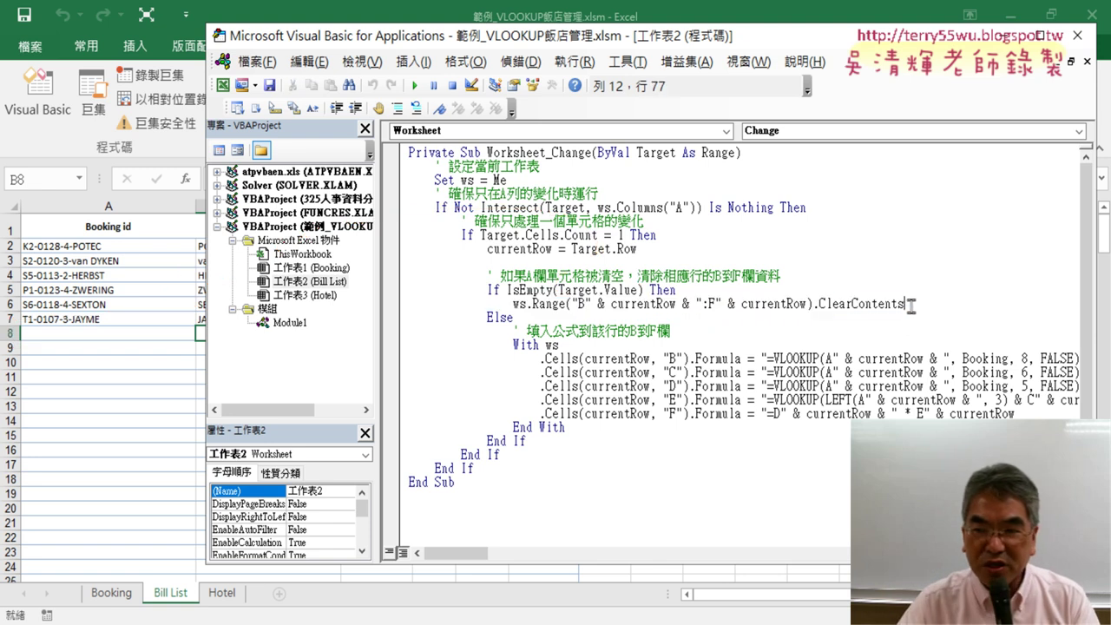
Replace .ClearContents with = "" on the ws.Range line of the IsEmpty branch
drag(907, 305, 820, 306)
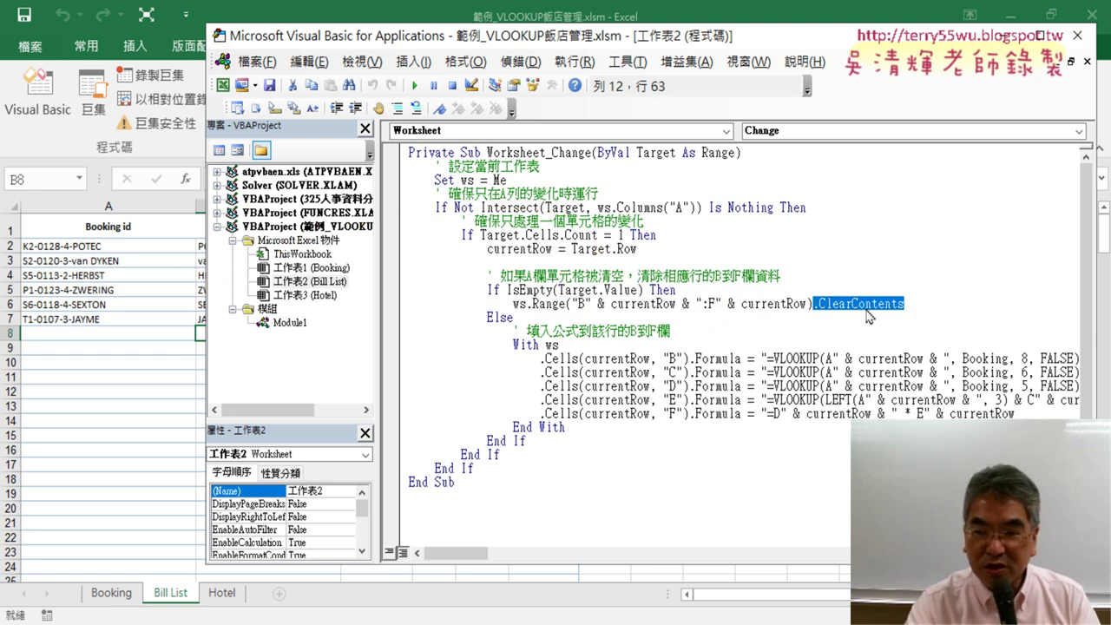
text(=)
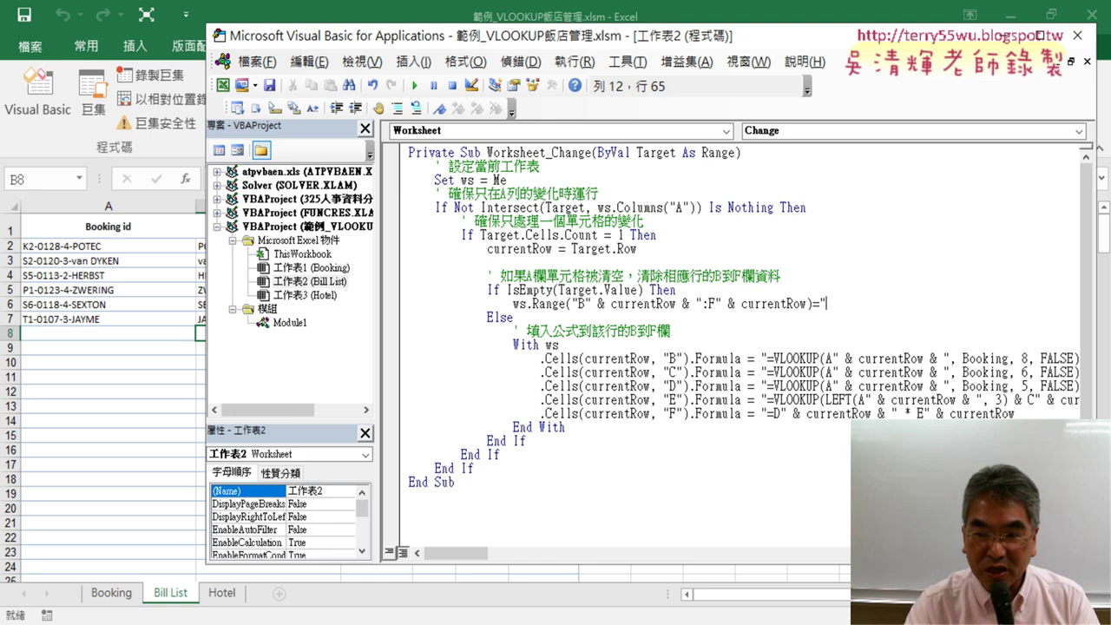
text(")
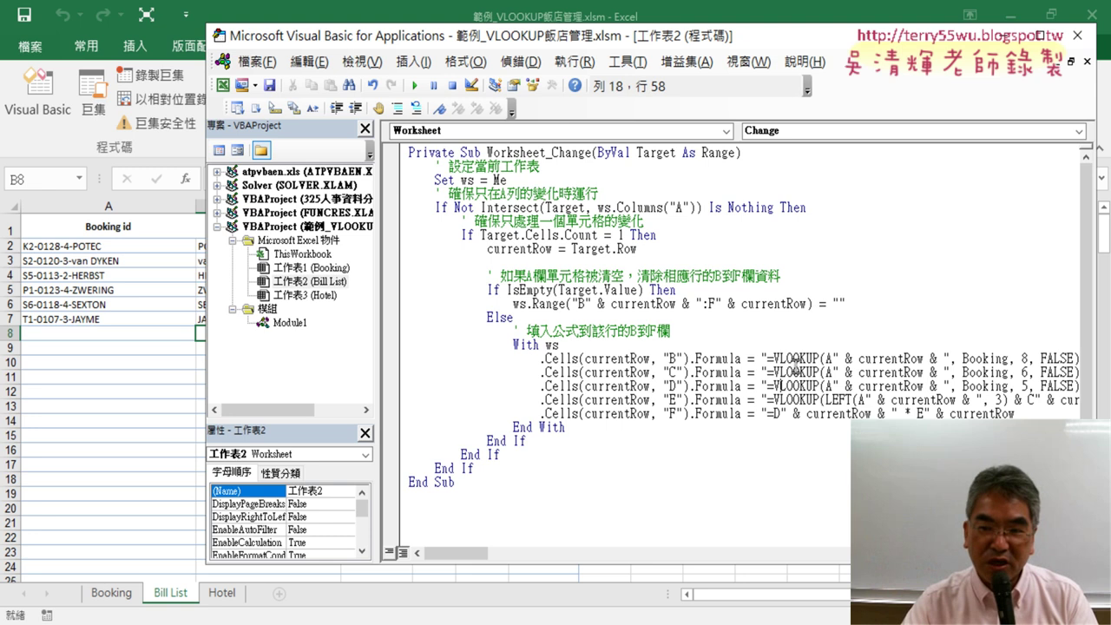
drag(843, 304, 817, 304)
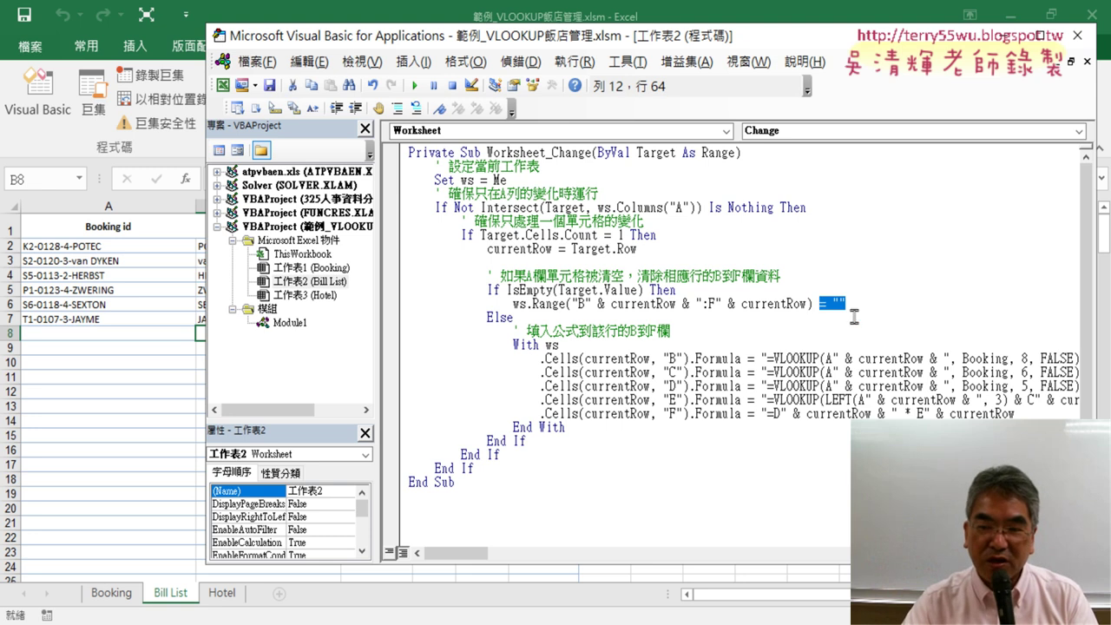
Delete the booking id in A7 so row 7 empties, then reopen the VBA editor
click(137, 319)
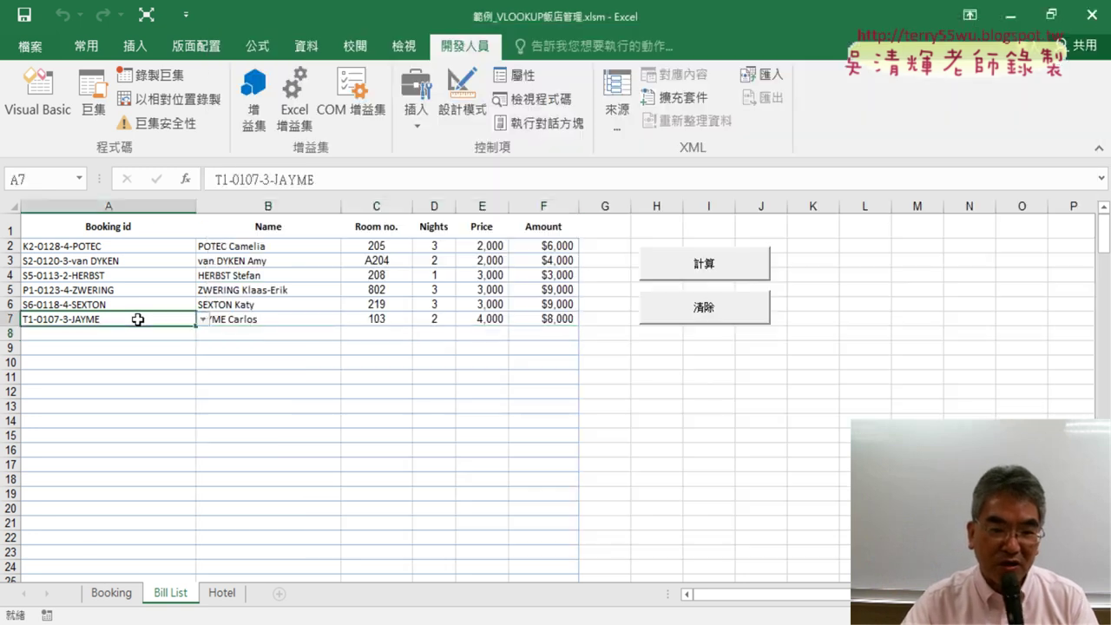
key(Delete)
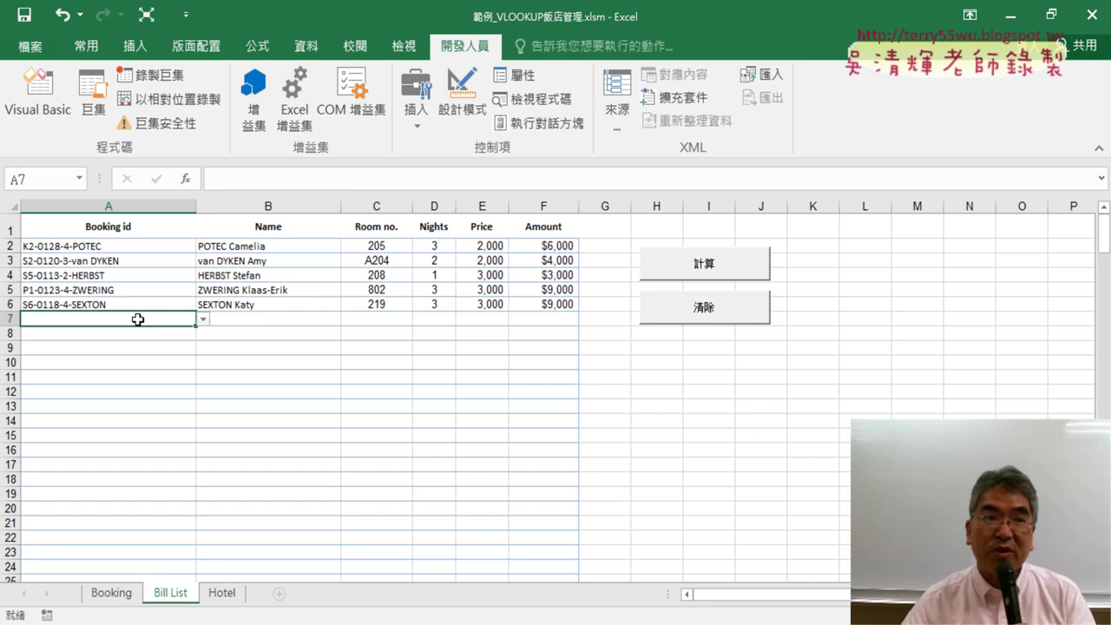
click(38, 94)
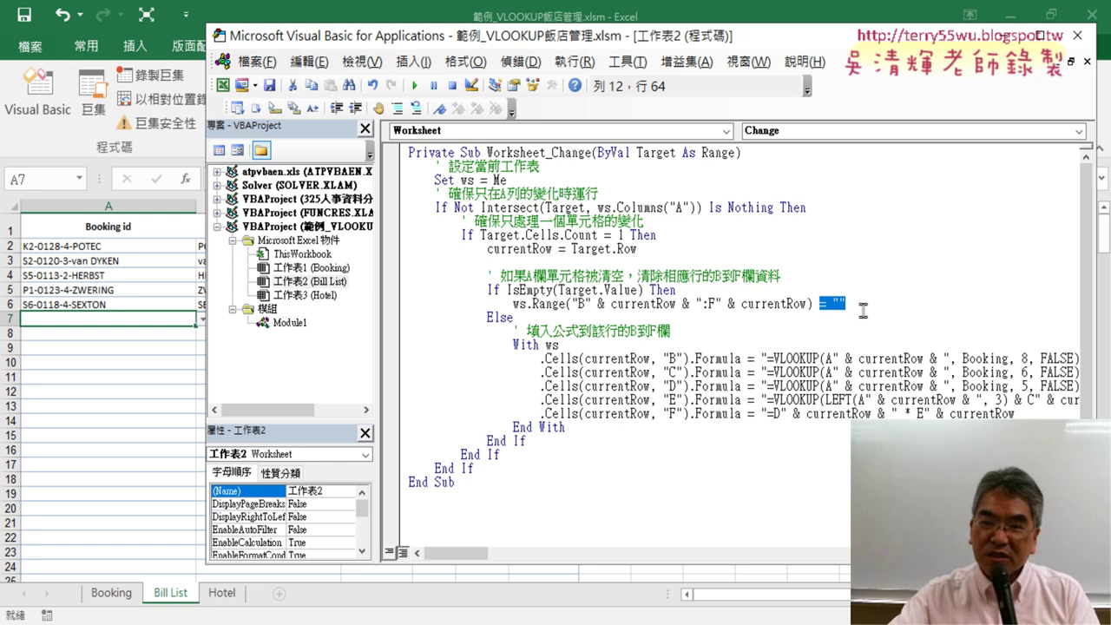
Select the "" assignment in the code, then highlight the 325 personnel split lesson item
drag(831, 304, 844, 303)
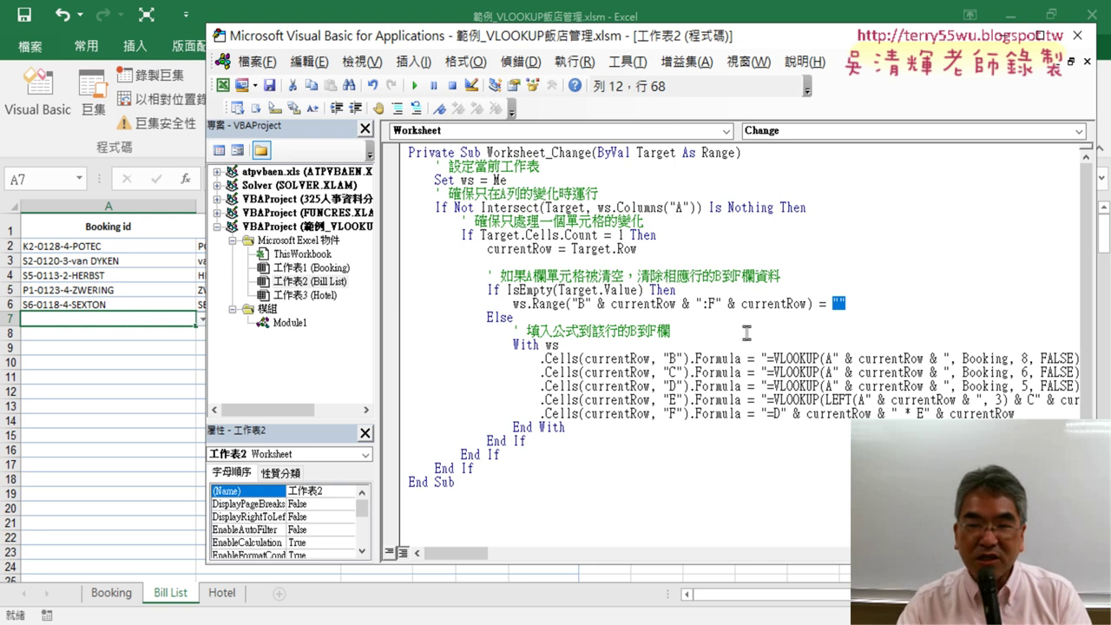
drag(785, 44, 726, 50)
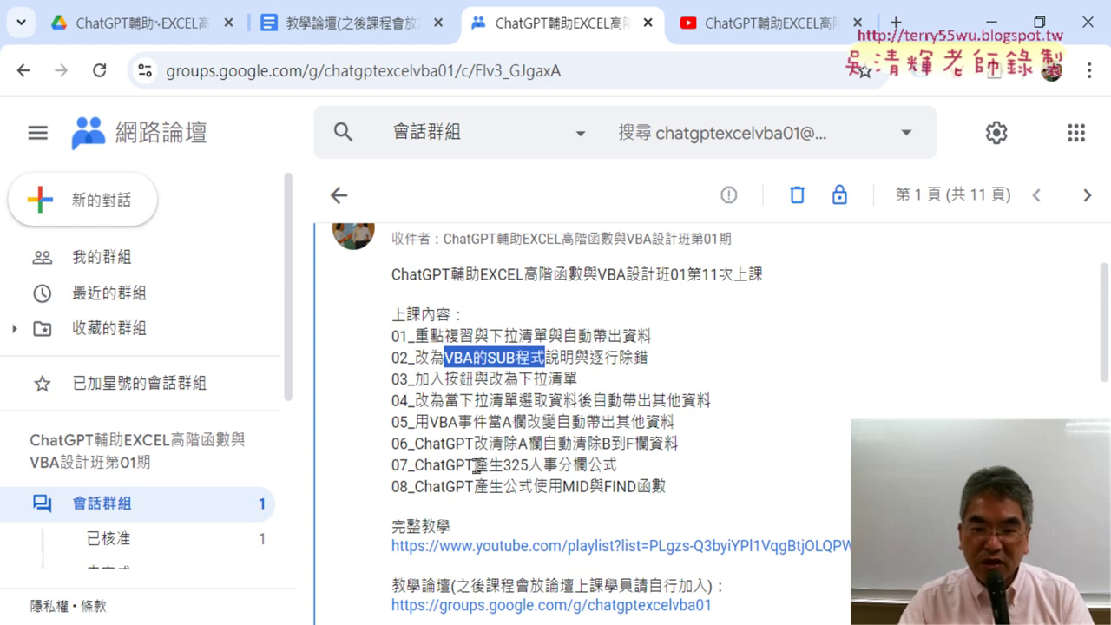
drag(474, 465, 618, 465)
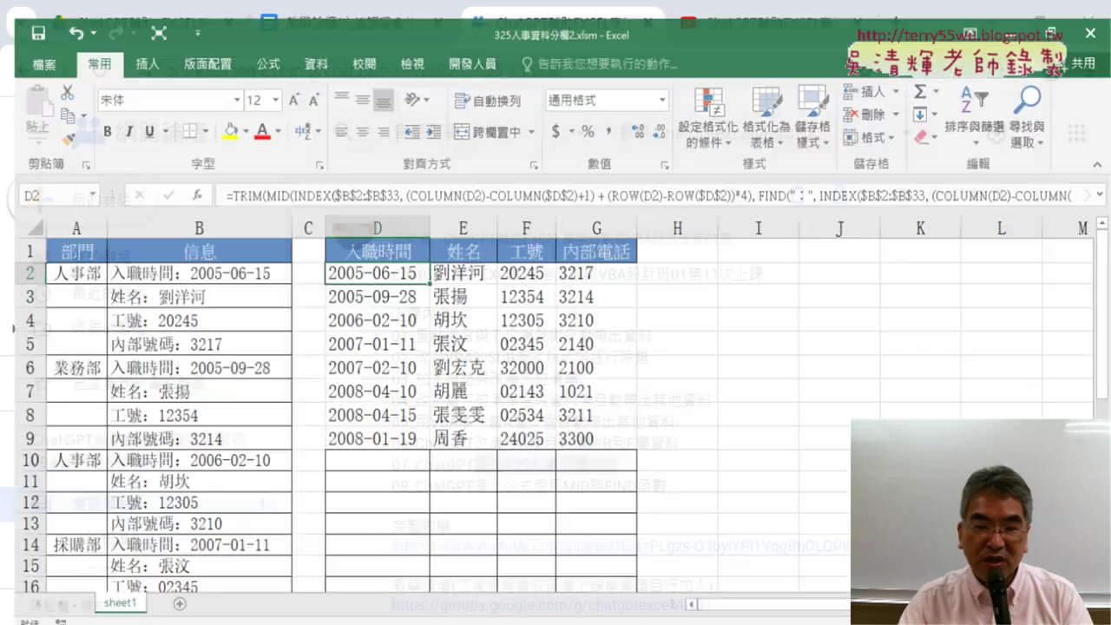
scroll(217, 311, down, 1)
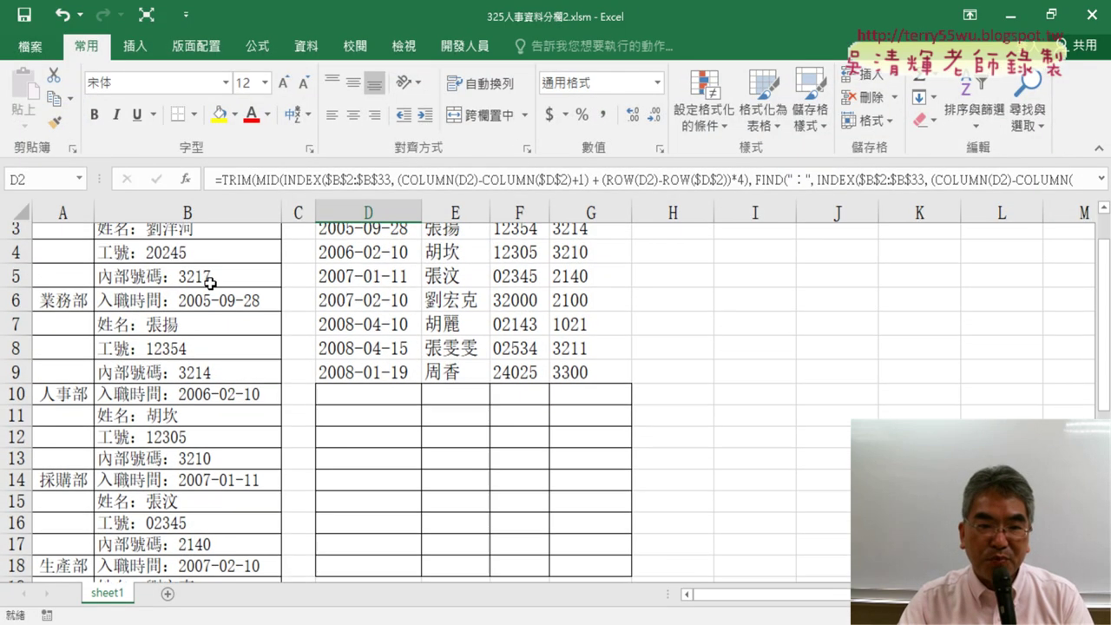
scroll(278, 278, up, 1)
click(193, 213)
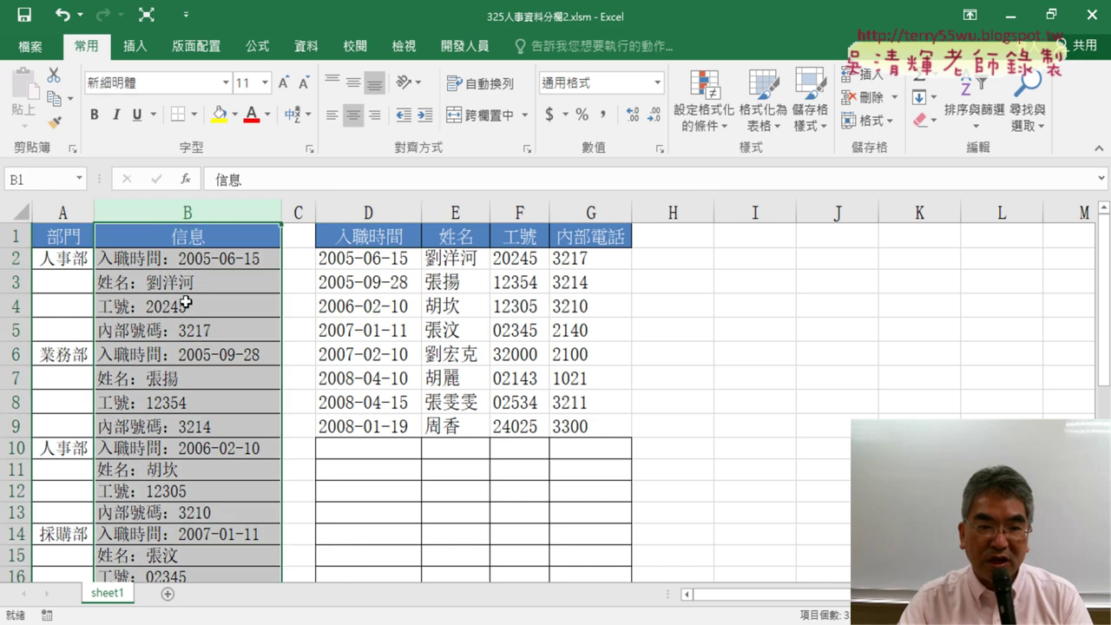
drag(186, 265, 185, 331)
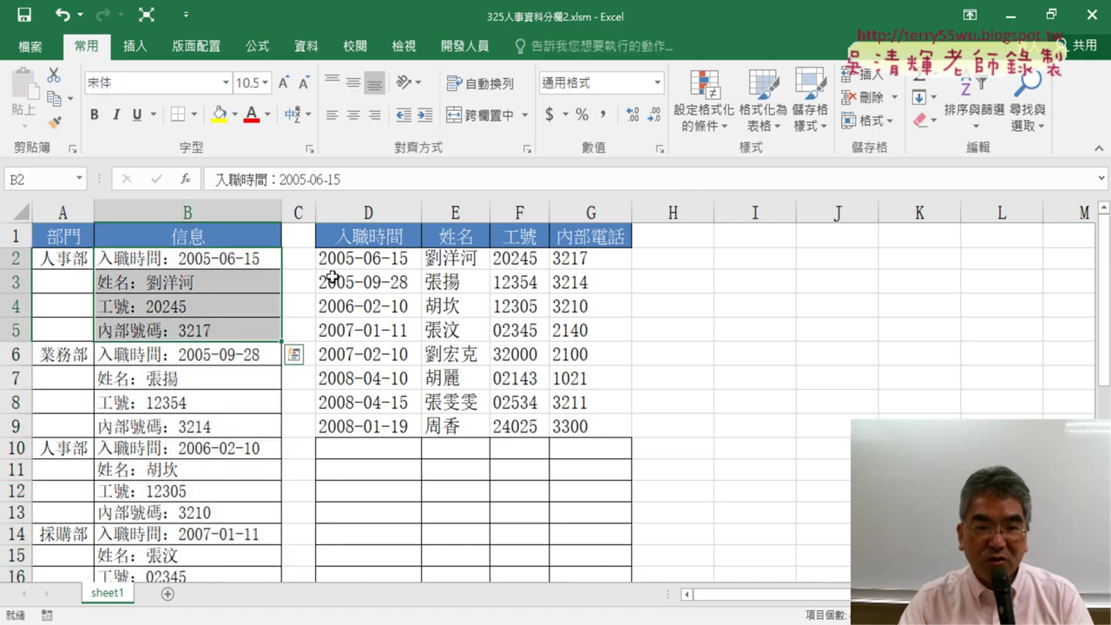
drag(357, 263, 590, 259)
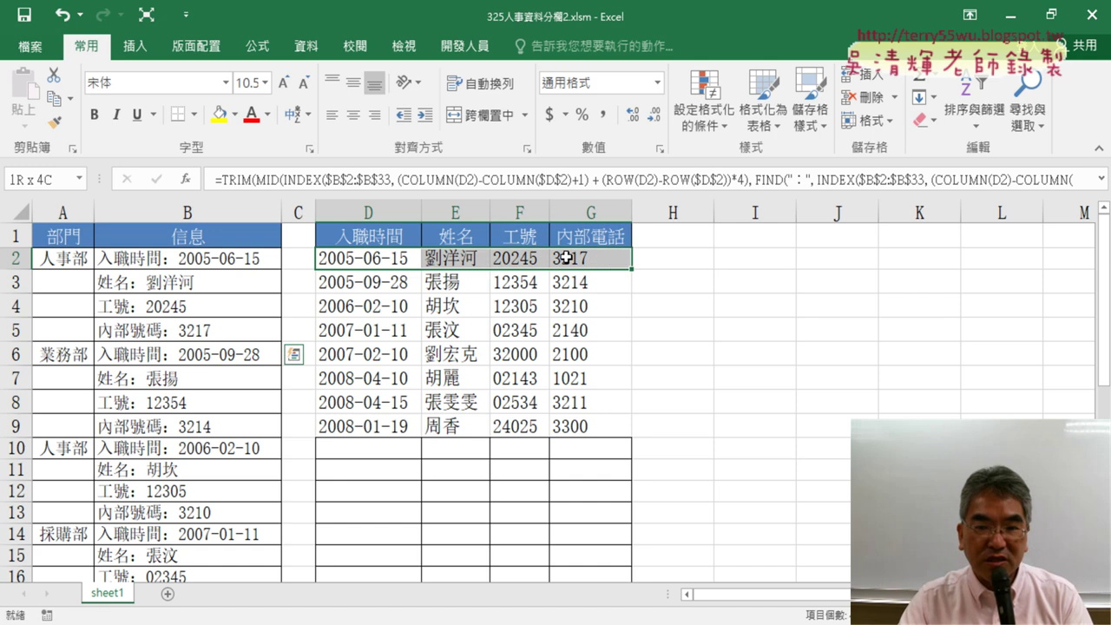
drag(239, 265, 199, 330)
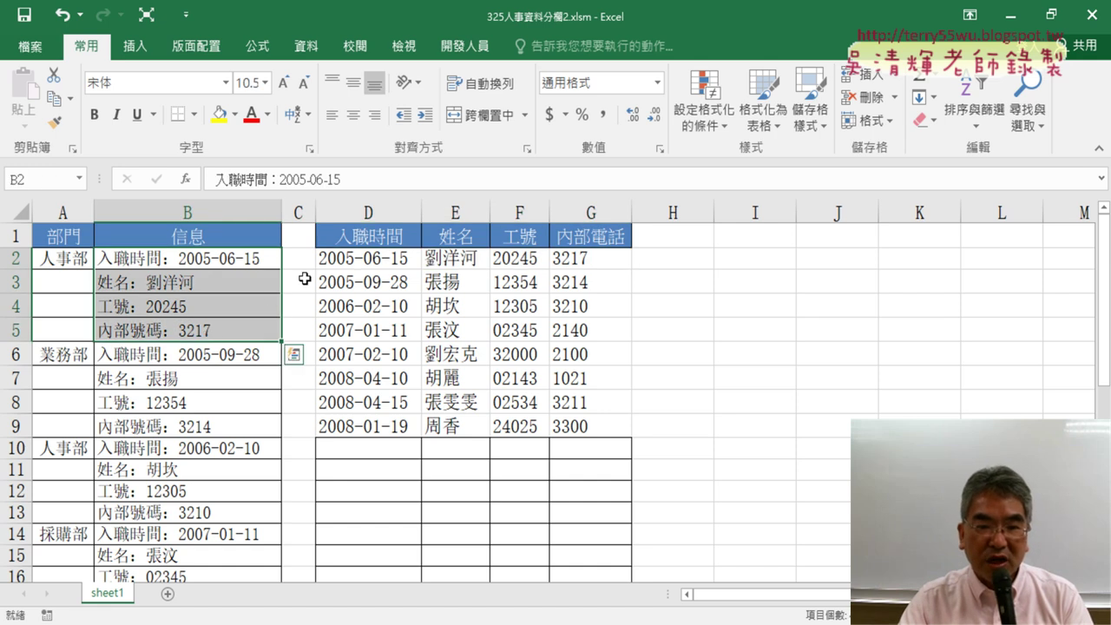
click(398, 258)
drag(398, 258, 562, 258)
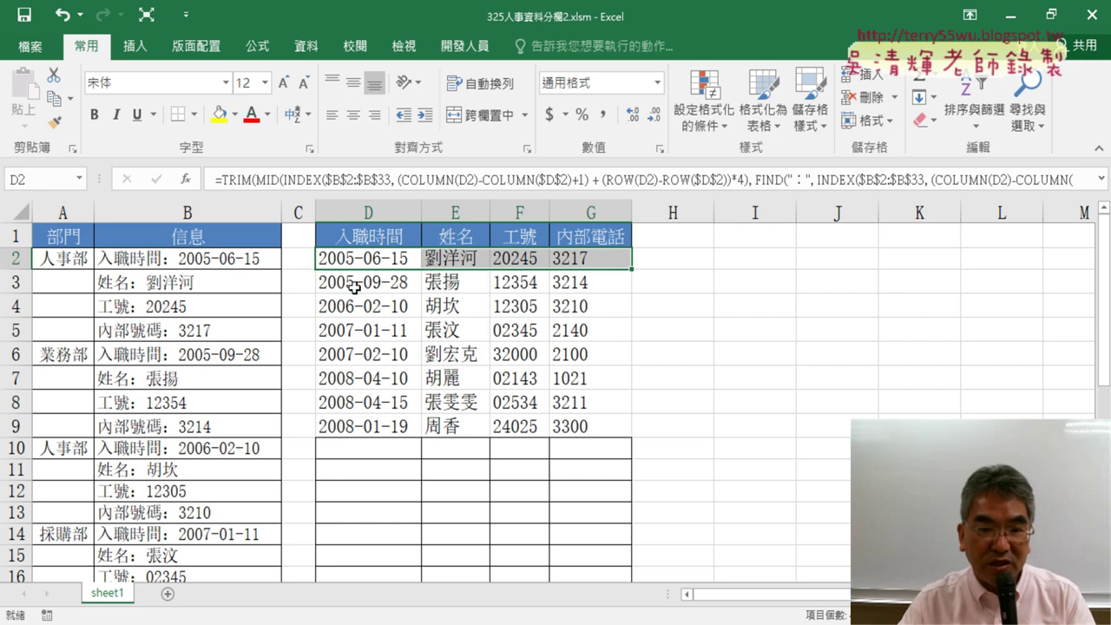
drag(354, 288, 578, 287)
drag(378, 306, 575, 315)
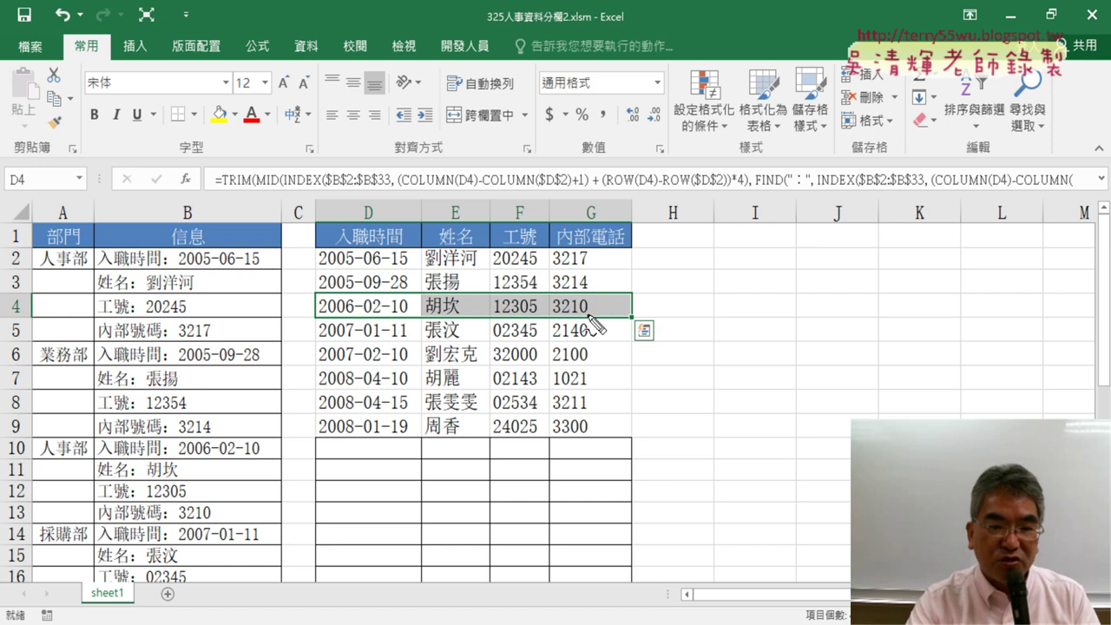
mouse_move(178, 243)
mouse_down()
mouse_move(175, 262)
mouse_move(128, 266)
mouse_move(401, 269)
mouse_up()
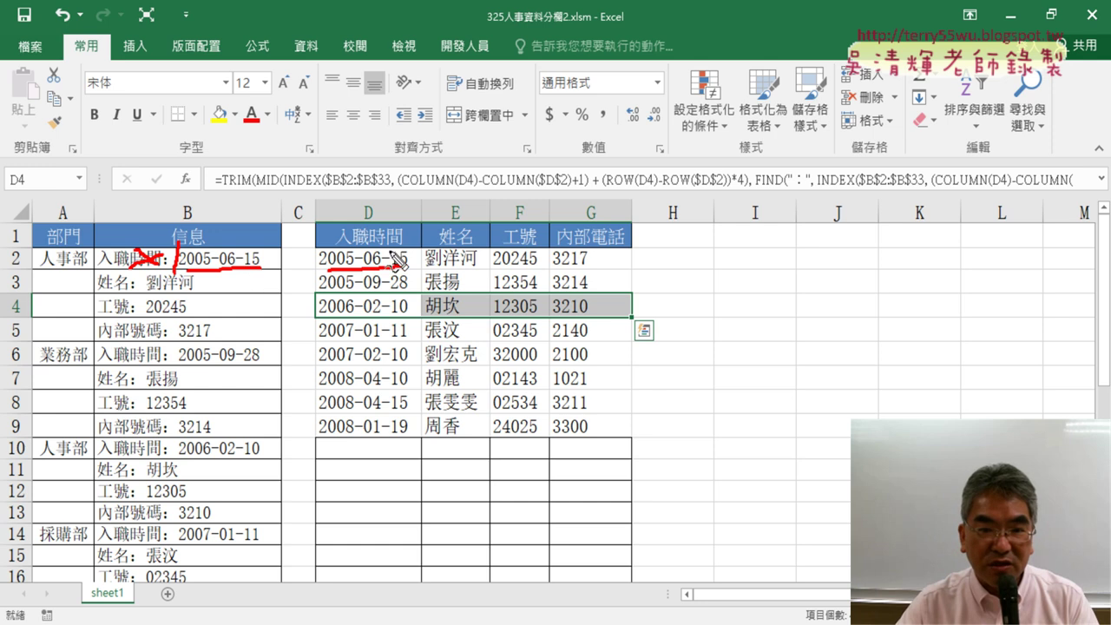
mouse_move(148, 296)
mouse_down()
mouse_move(192, 293)
mouse_move(186, 317)
mouse_move(210, 339)
mouse_up()
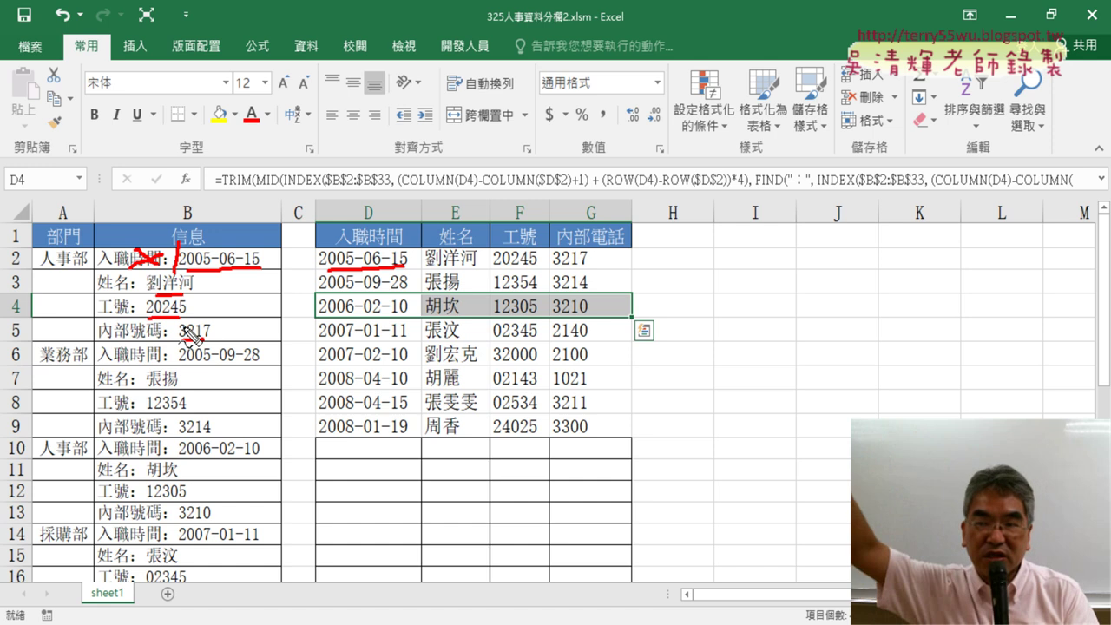
drag(178, 339, 210, 338)
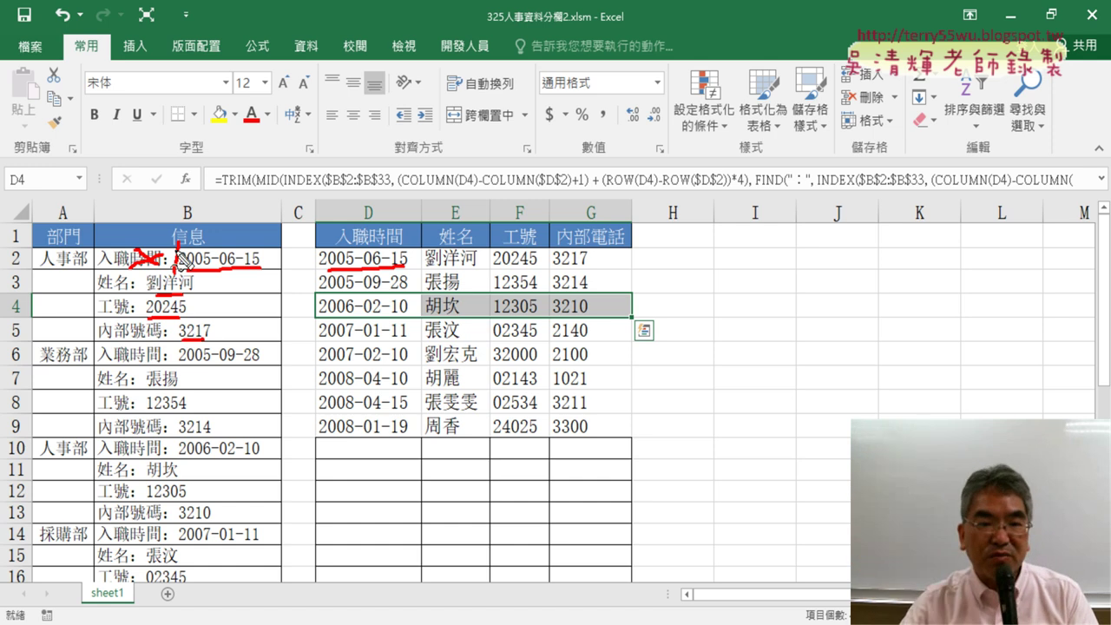
drag(179, 245, 177, 274)
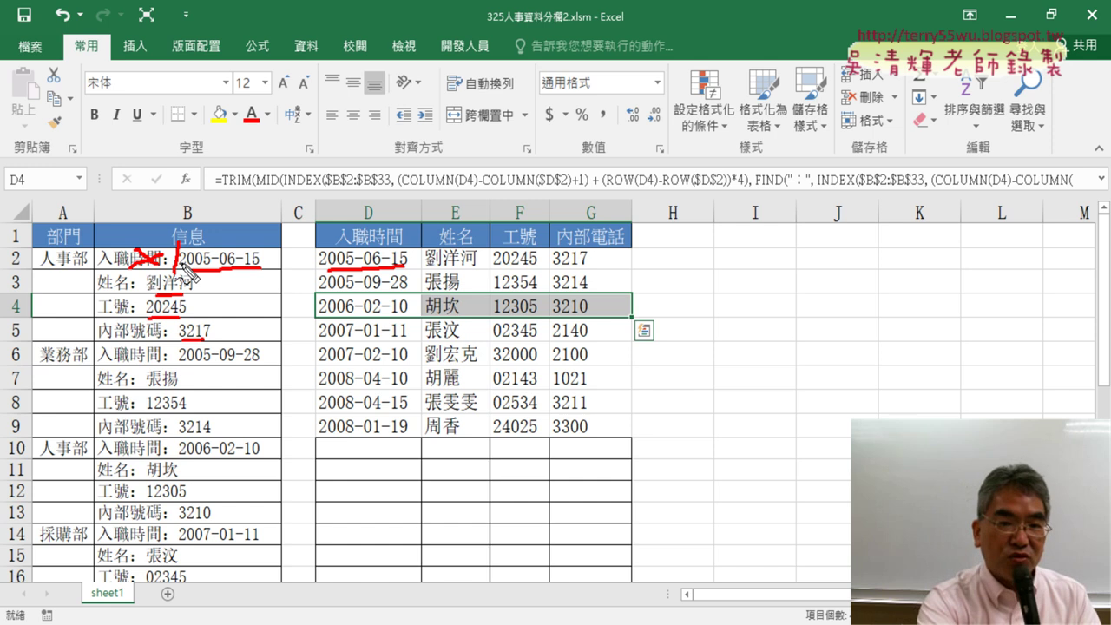
key(Escape)
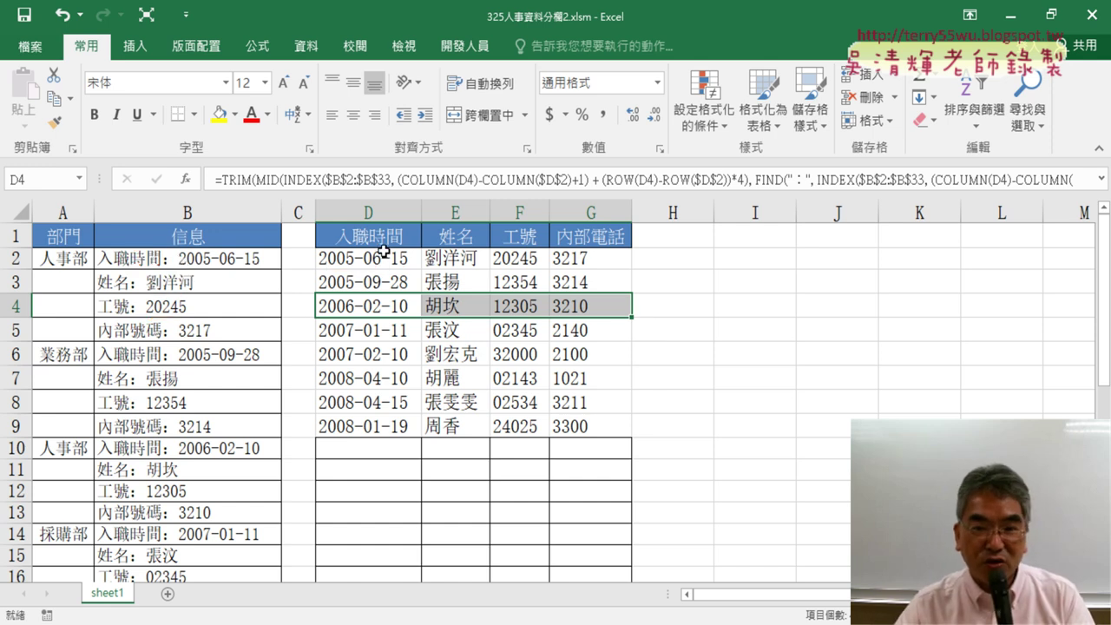
Expand the formula bar for D2 and mark its full TRIM/MID/FIND formula
click(383, 251)
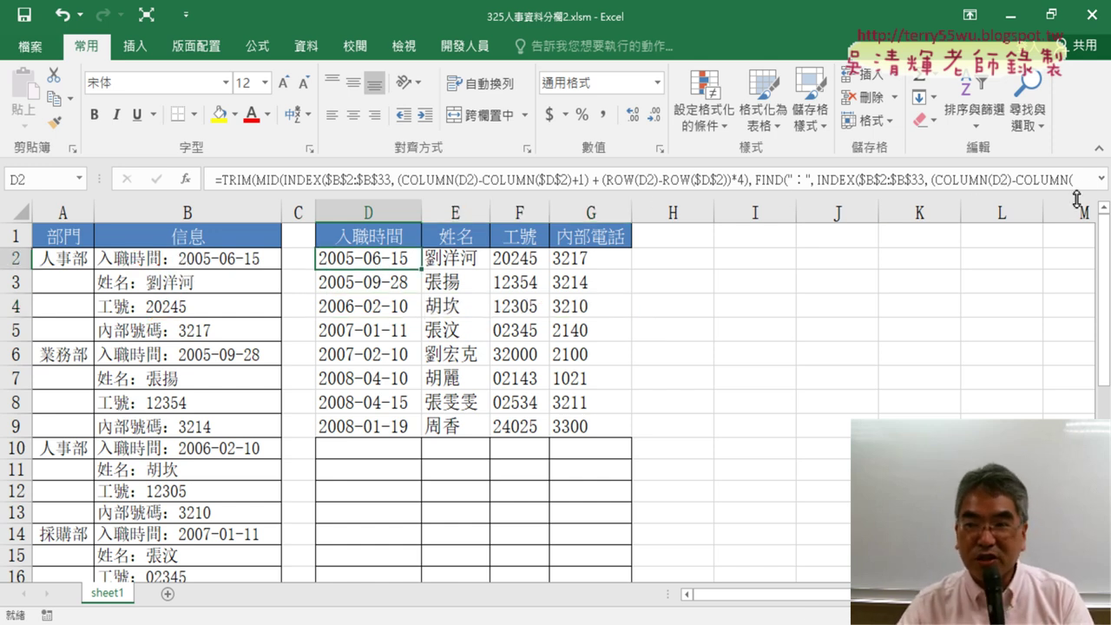
click(1102, 180)
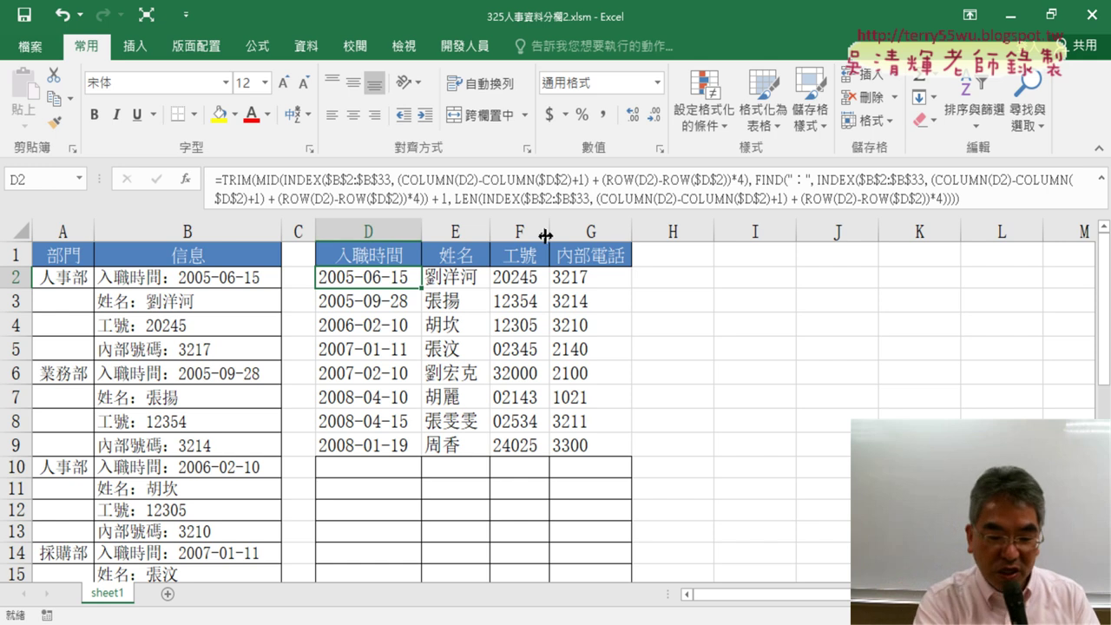
mouse_move(835, 228)
mouse_down()
mouse_move(480, 160)
mouse_move(1076, 153)
mouse_move(1095, 212)
mouse_move(933, 227)
mouse_up()
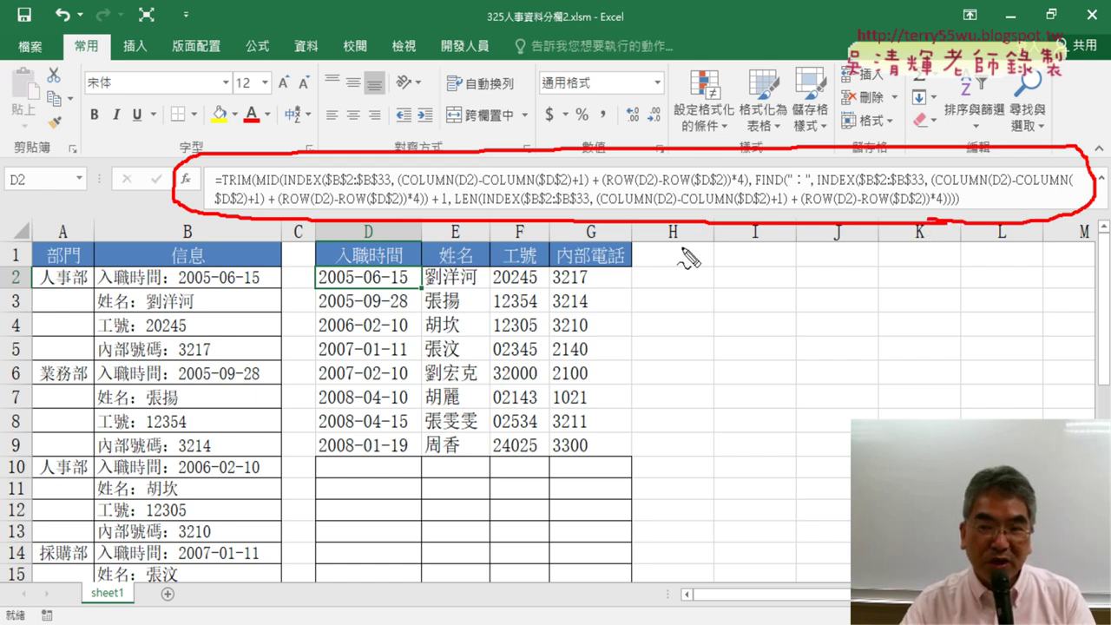
mouse_move(709, 284)
mouse_down()
mouse_move(739, 327)
mouse_move(764, 285)
mouse_move(780, 310)
mouse_up()
drag(833, 273, 805, 313)
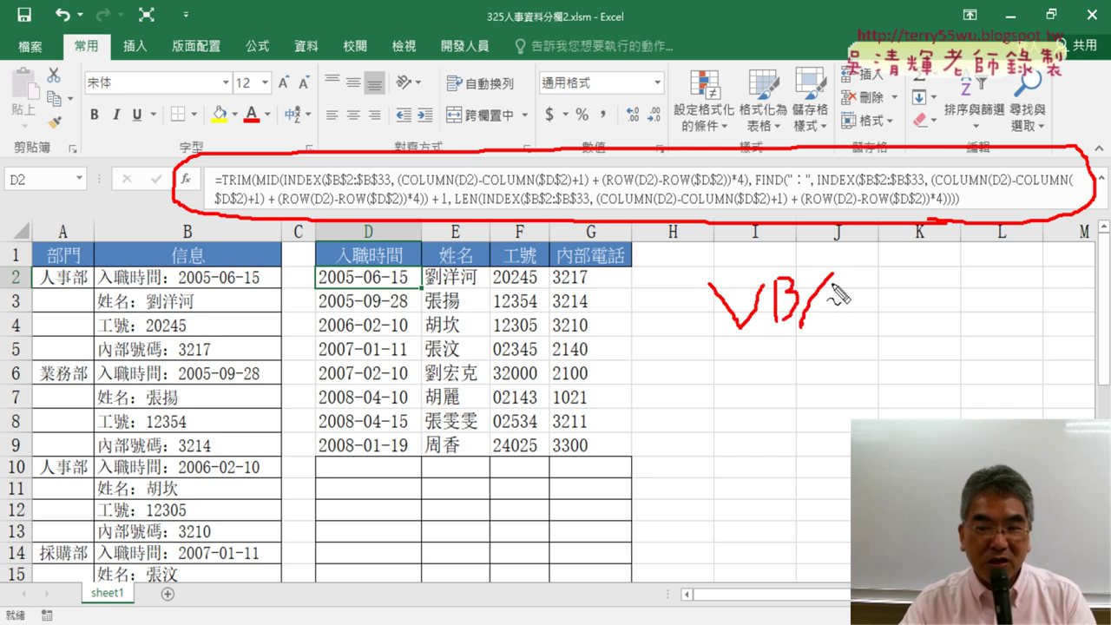
mouse_move(833, 276)
mouse_down()
mouse_move(840, 330)
mouse_move(837, 303)
mouse_up()
drag(858, 347, 705, 351)
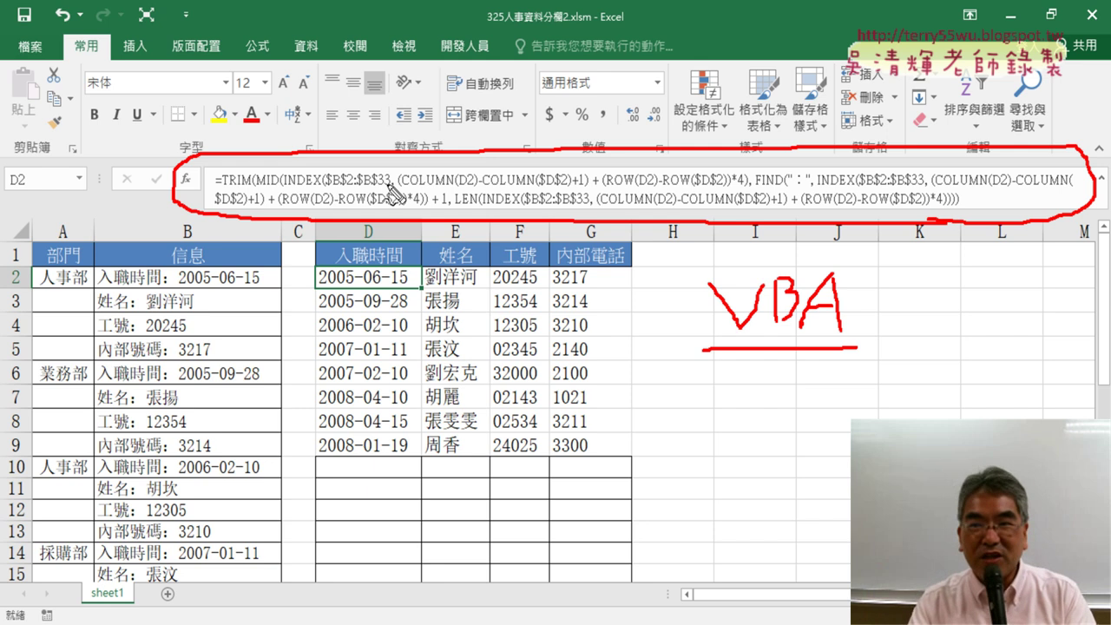
Remove the last closing parenthesis from D2's TRIM/MID/FIND formula and commit it
key(Escape)
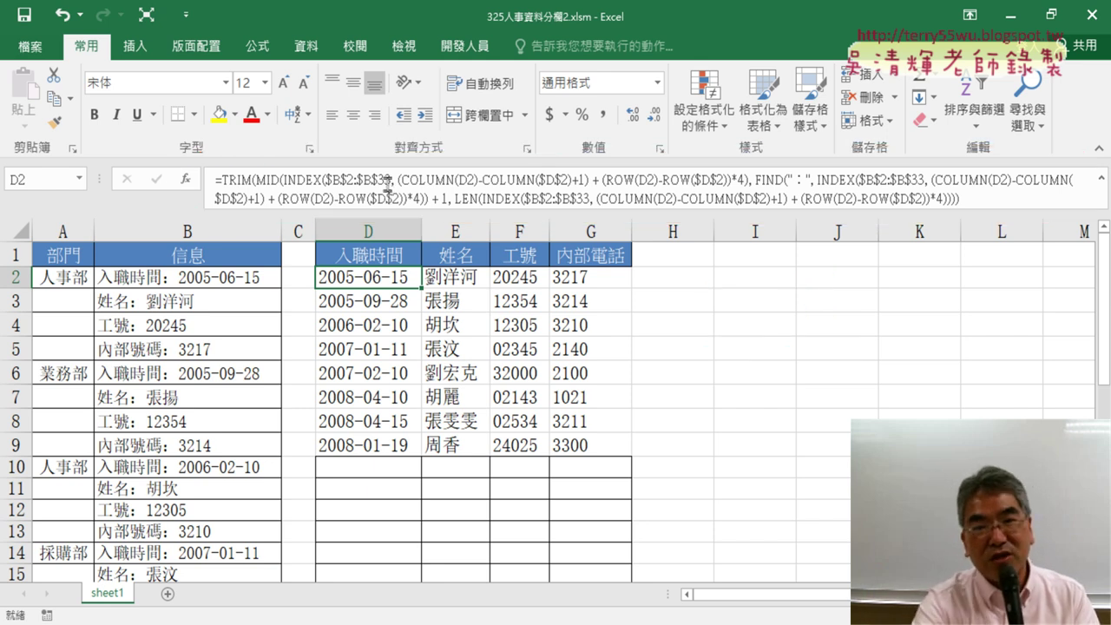
click(972, 200)
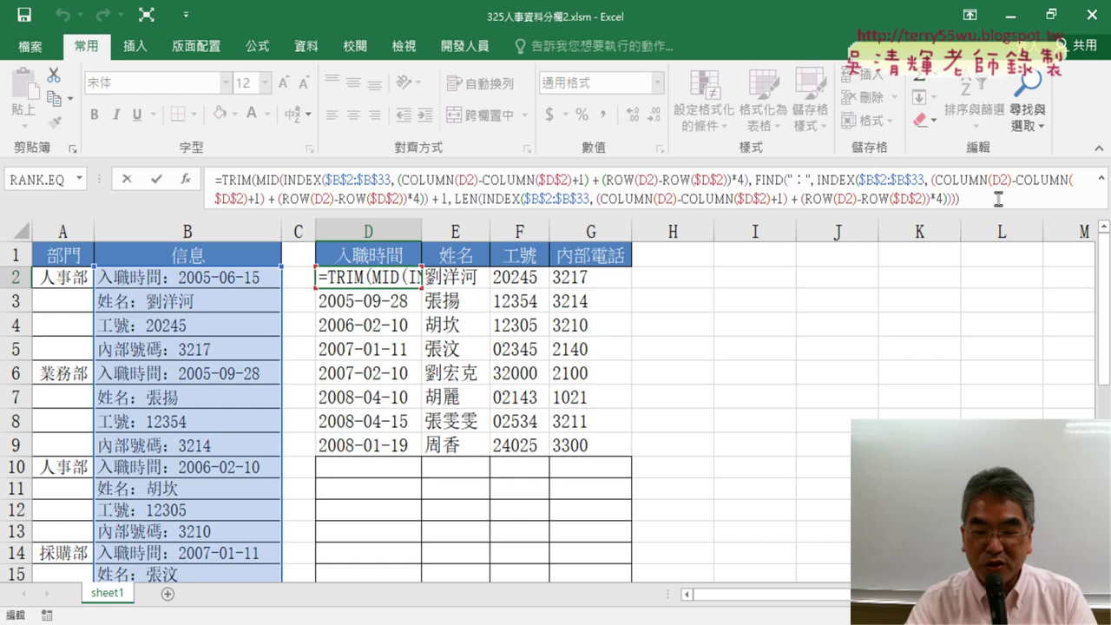
key(BackSpace)
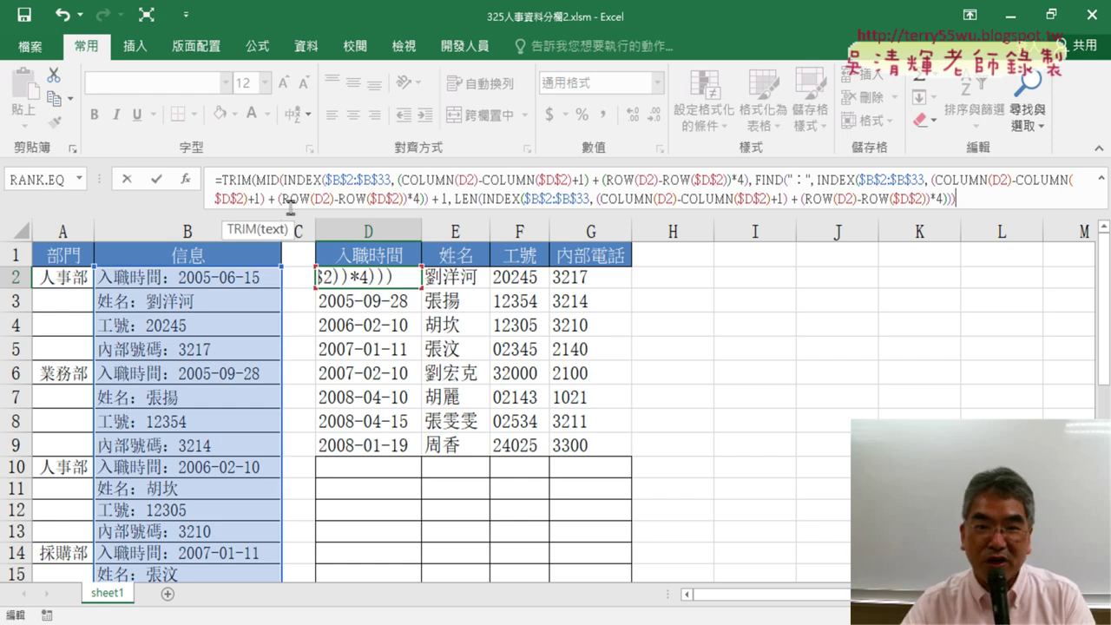
click(157, 185)
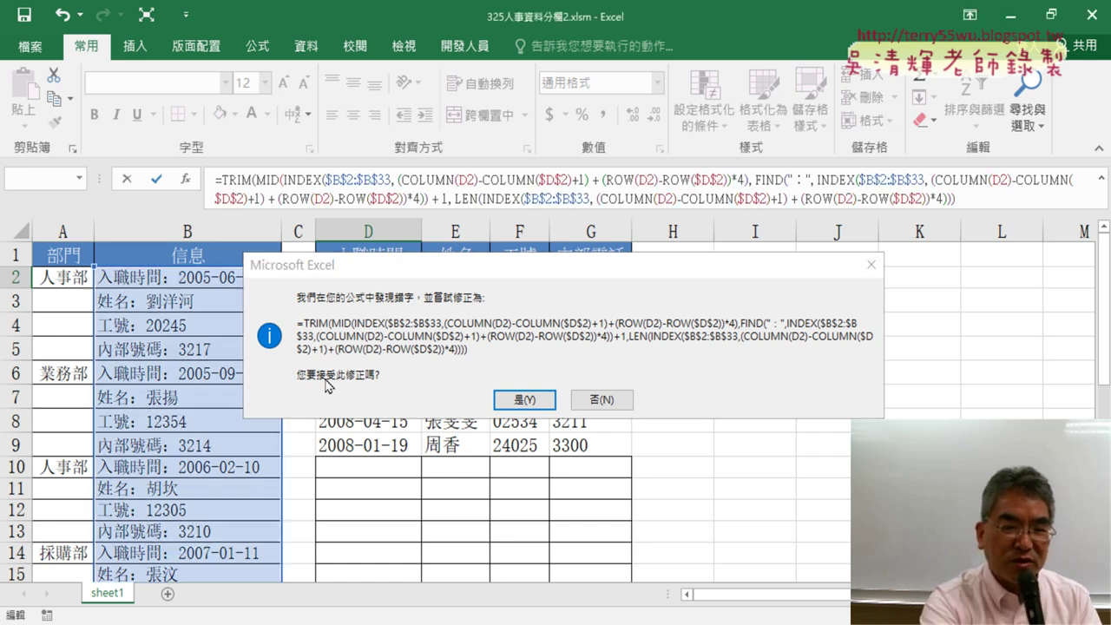
key(n)
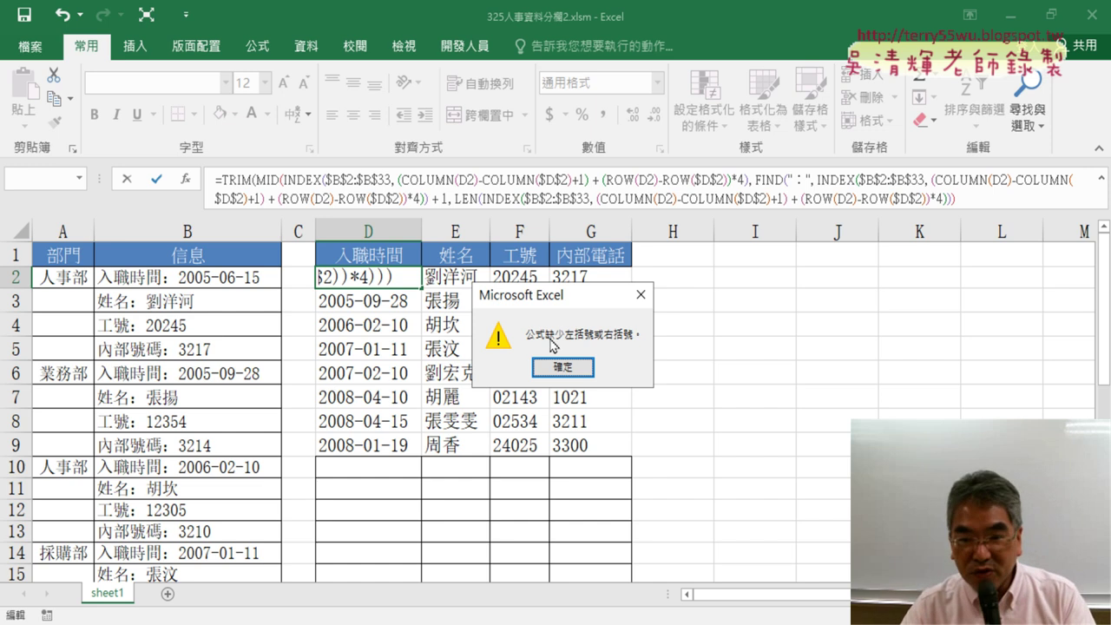
Accept Excel's parenthesis correction so D2 again shows 2005-06-15
click(577, 366)
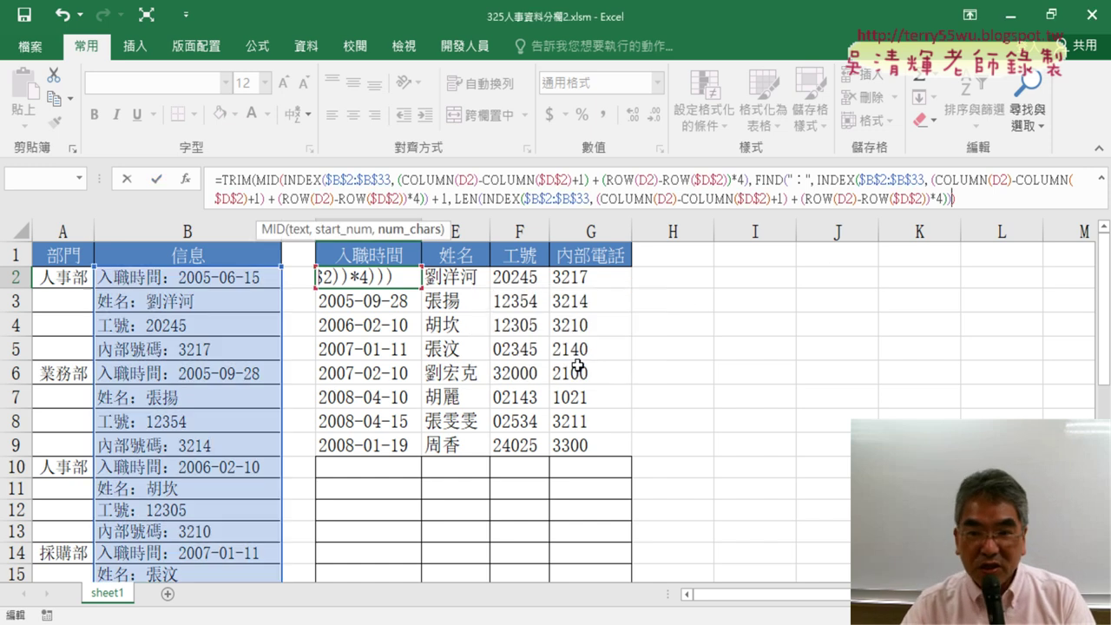
click(157, 180)
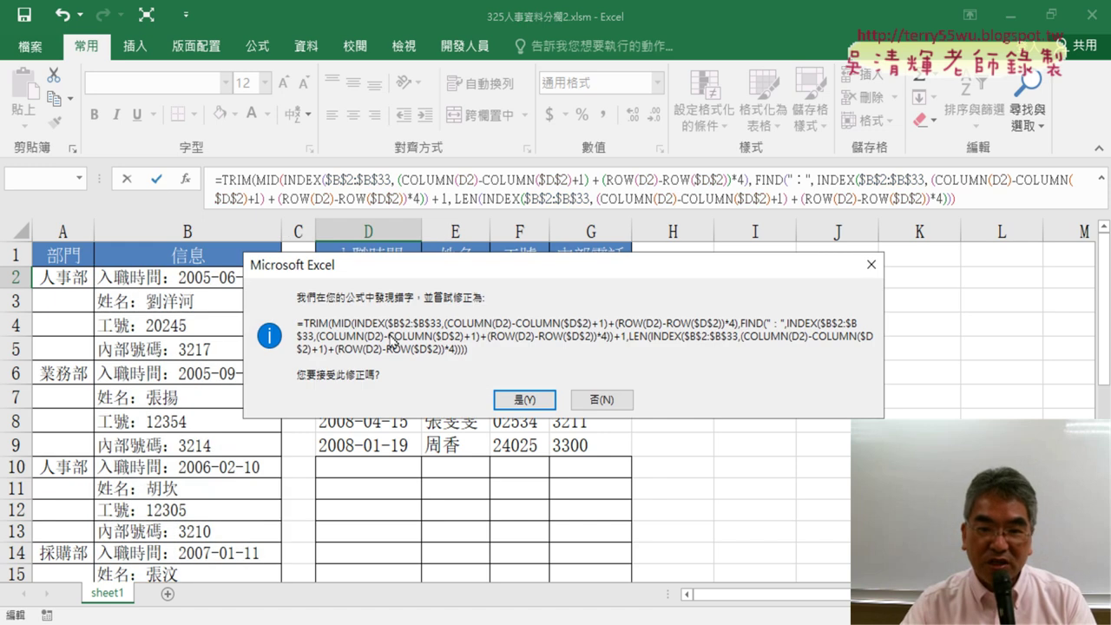
click(524, 399)
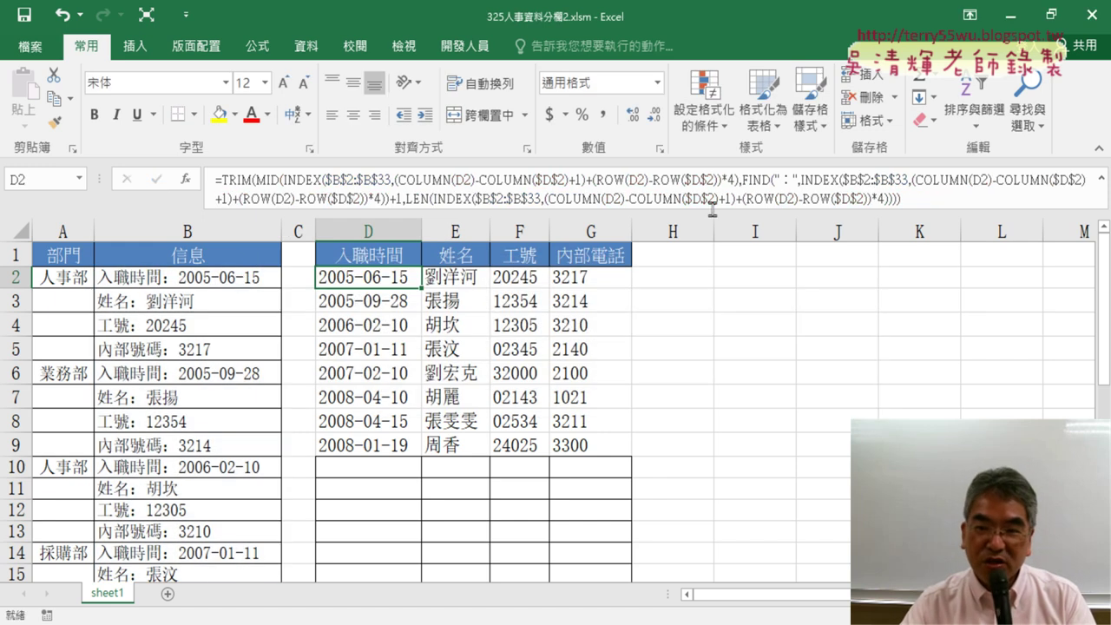
Select D2:G9, underline the long formula and sketch an arrow toward VBA
mouse_move(369, 276)
mouse_down()
mouse_move(527, 434)
mouse_move(598, 452)
mouse_up()
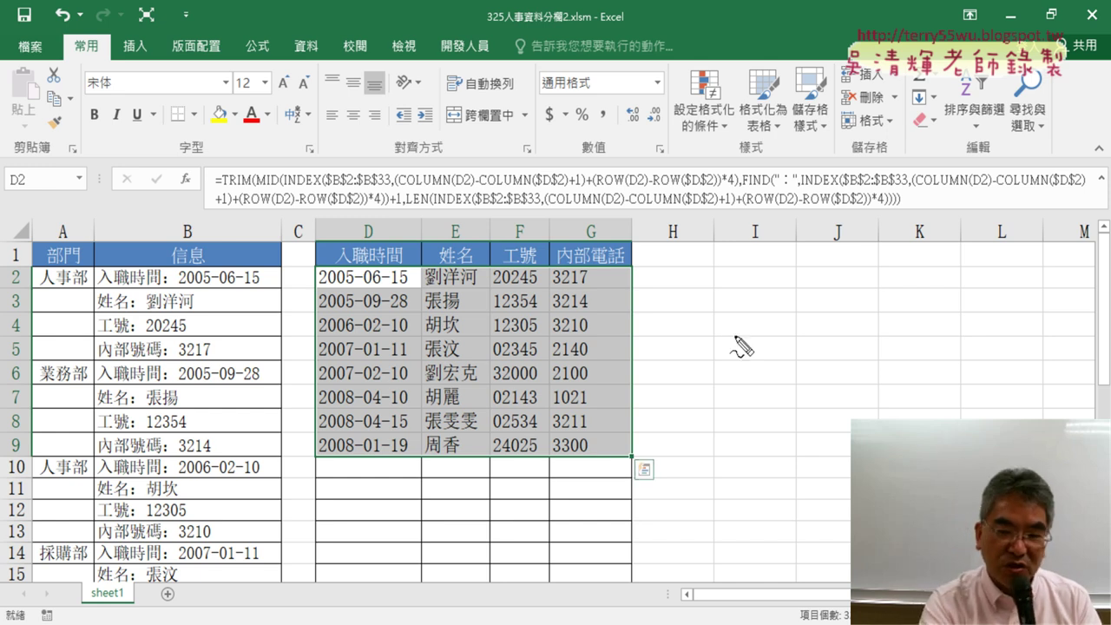
mouse_move(884, 211)
mouse_down()
mouse_move(596, 211)
mouse_move(900, 233)
mouse_up()
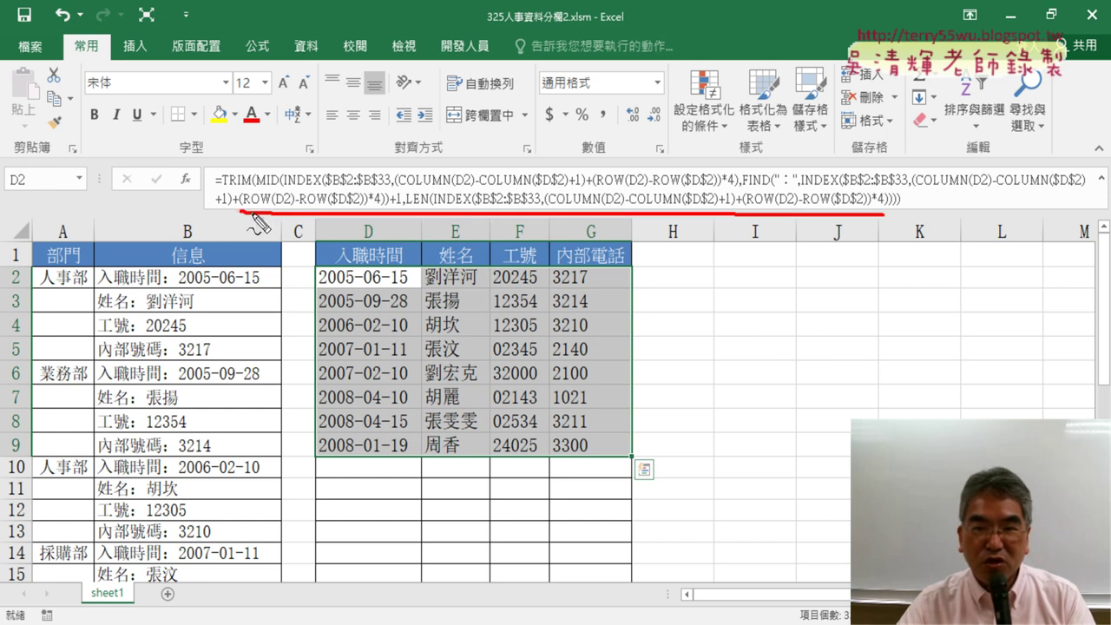
mouse_move(803, 218)
mouse_down()
mouse_move(803, 261)
mouse_move(820, 250)
mouse_move(804, 323)
mouse_move(835, 290)
mouse_move(838, 323)
mouse_move(882, 280)
mouse_move(871, 320)
mouse_up()
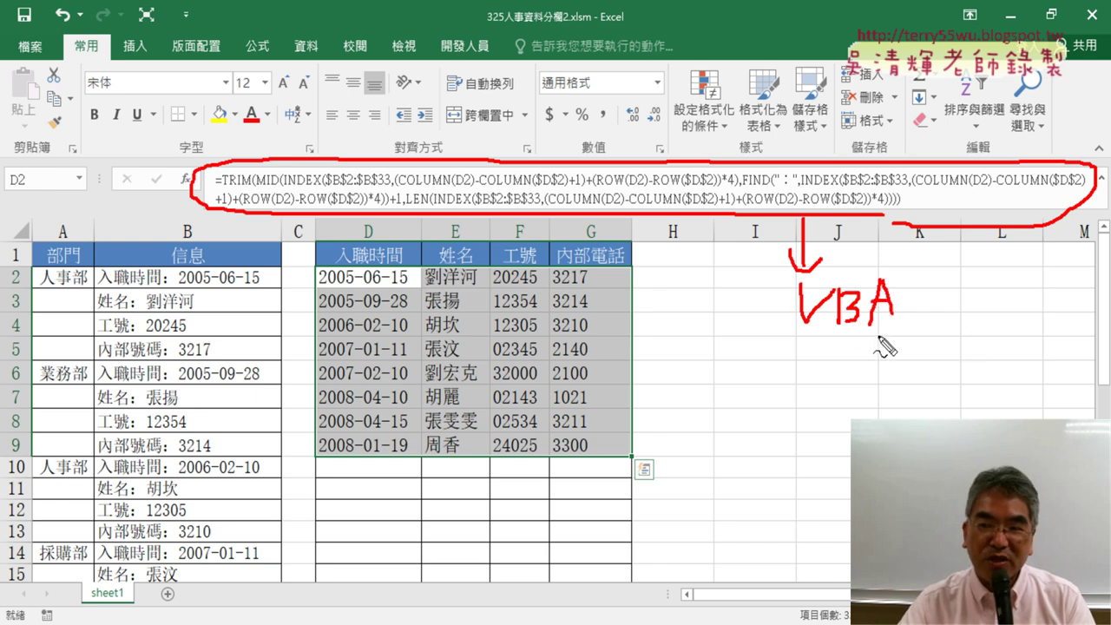
Sketch two stacked boxes beside the results table with the screen pen
mouse_move(679, 250)
mouse_down()
mouse_move(679, 286)
mouse_move(751, 250)
mouse_move(752, 286)
mouse_up()
drag(679, 286, 752, 287)
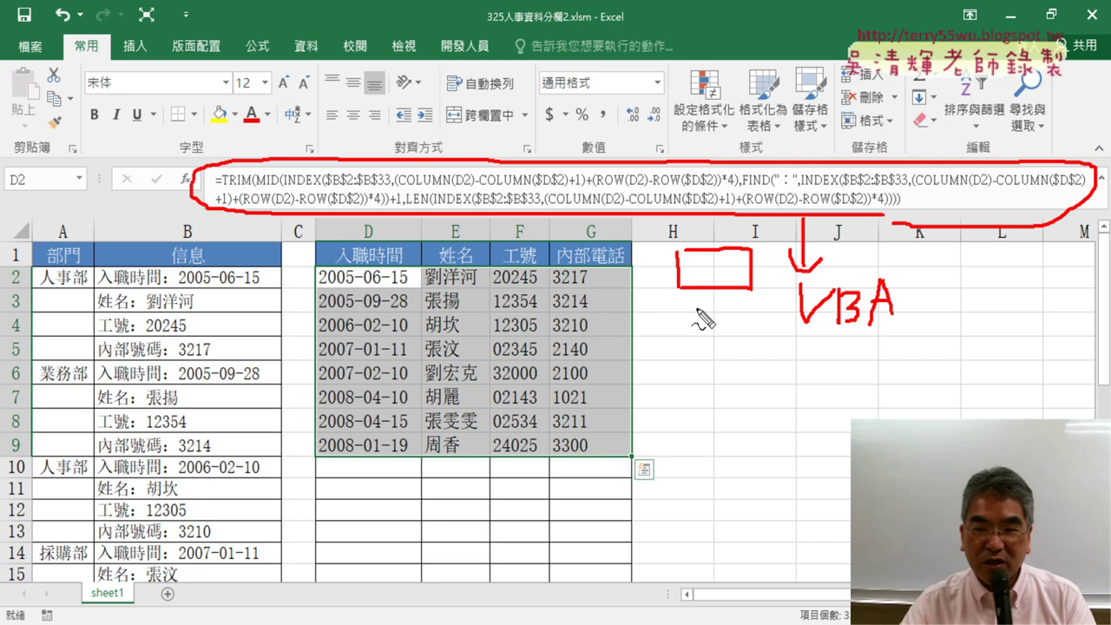
mouse_move(679, 299)
mouse_down()
mouse_move(679, 341)
mouse_move(753, 319)
mouse_move(754, 341)
mouse_up()
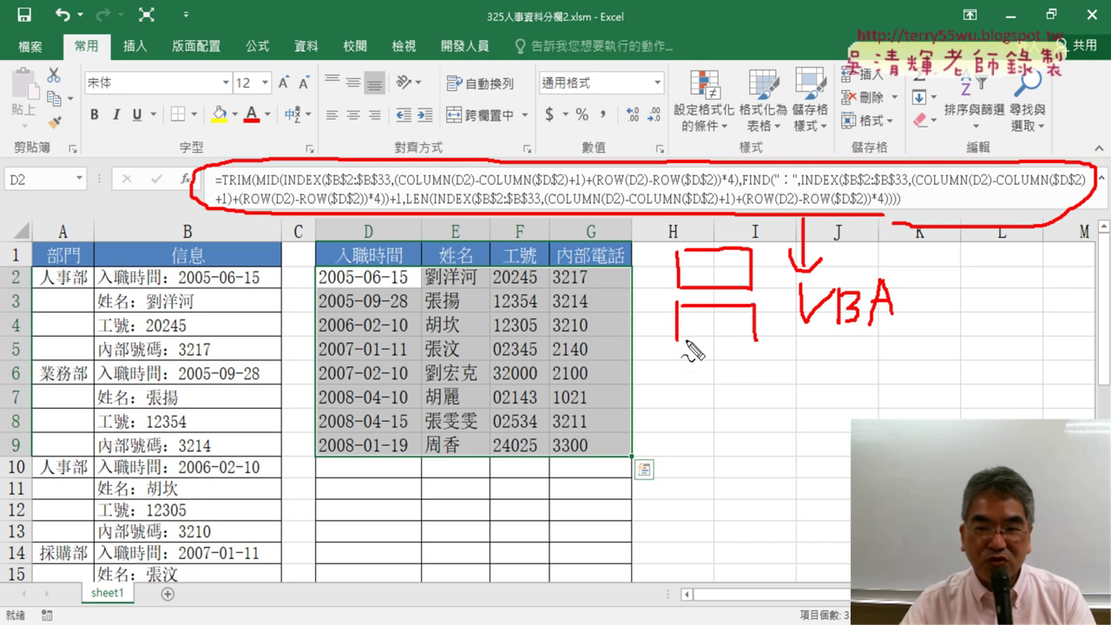
drag(679, 341, 757, 342)
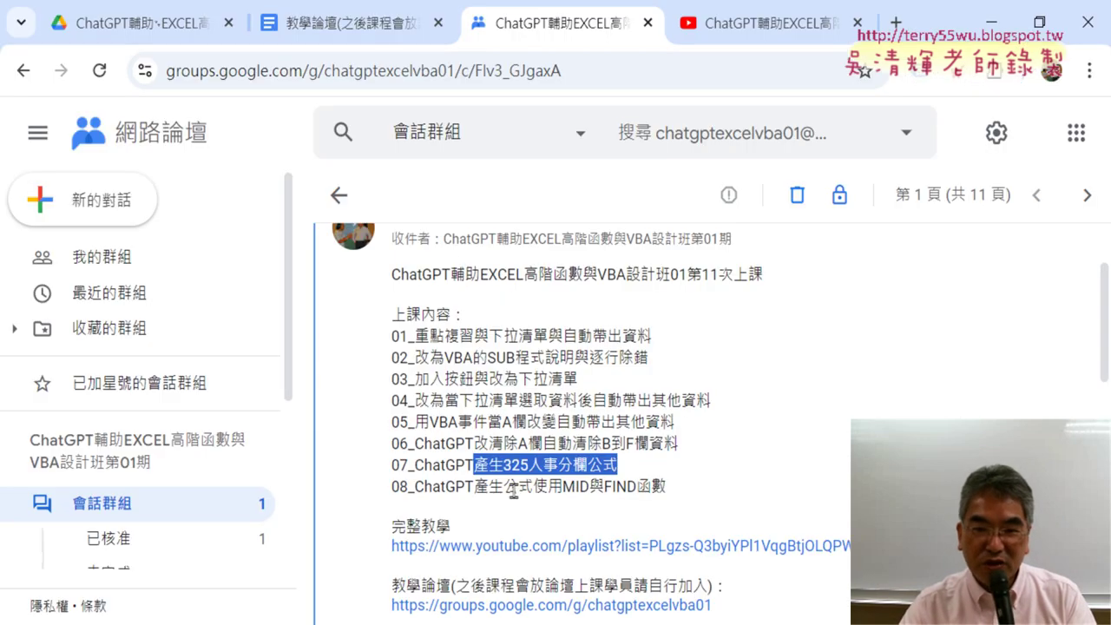
Show the course Google Drive folder and open its _雲端白板畫面 folder
click(169, 31)
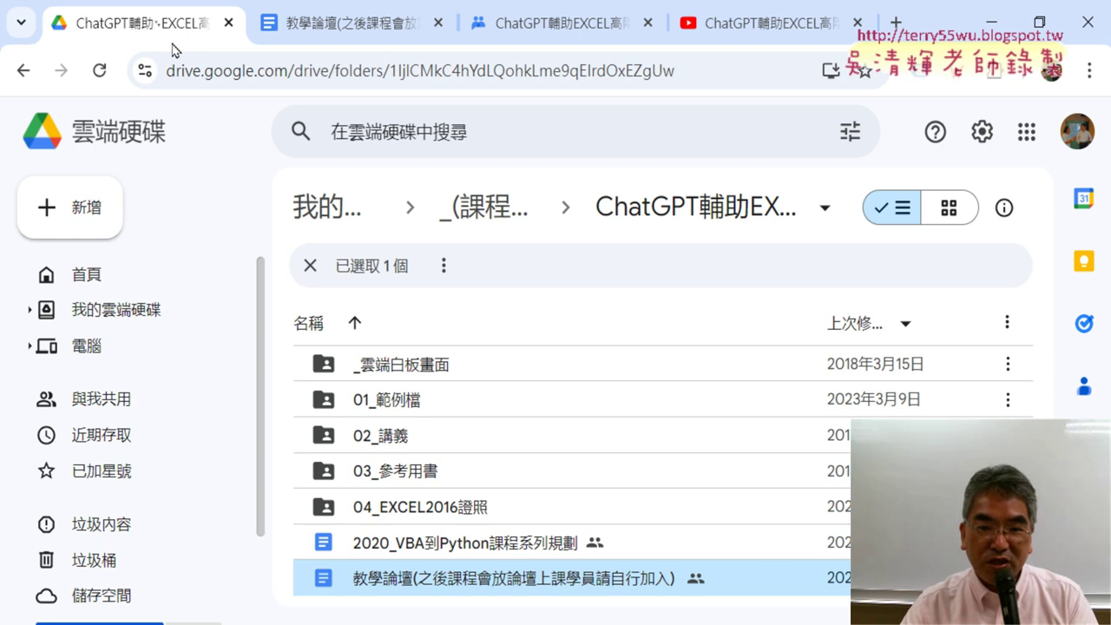
double_click(457, 373)
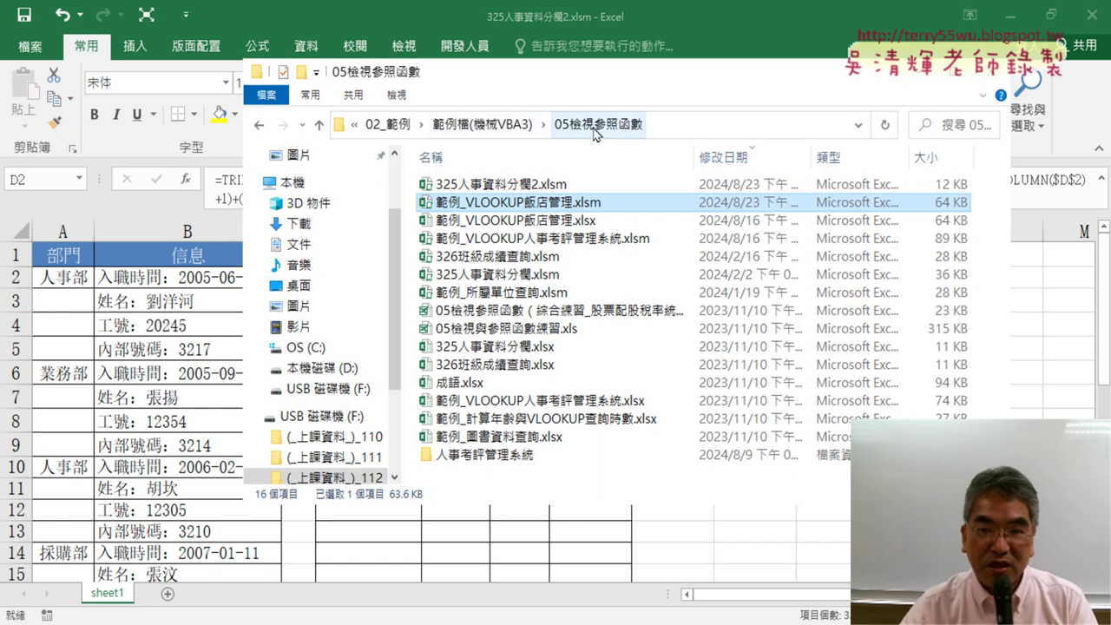
Go up and back into 05檢視參照函數 and select 325人事資料分欄.xlsm
click(511, 135)
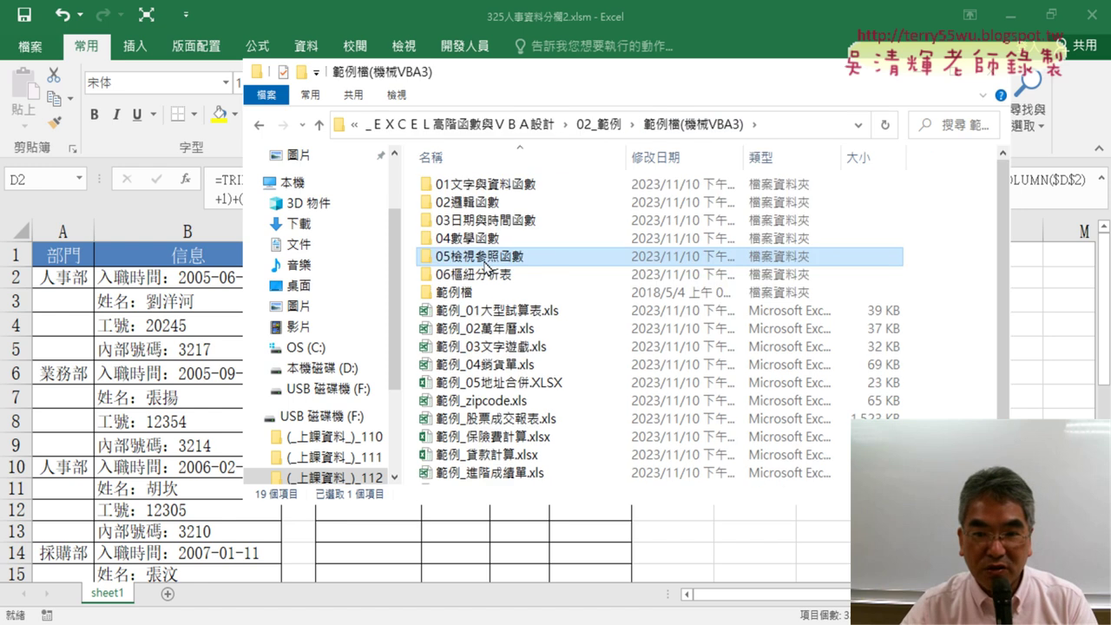
double_click(460, 181)
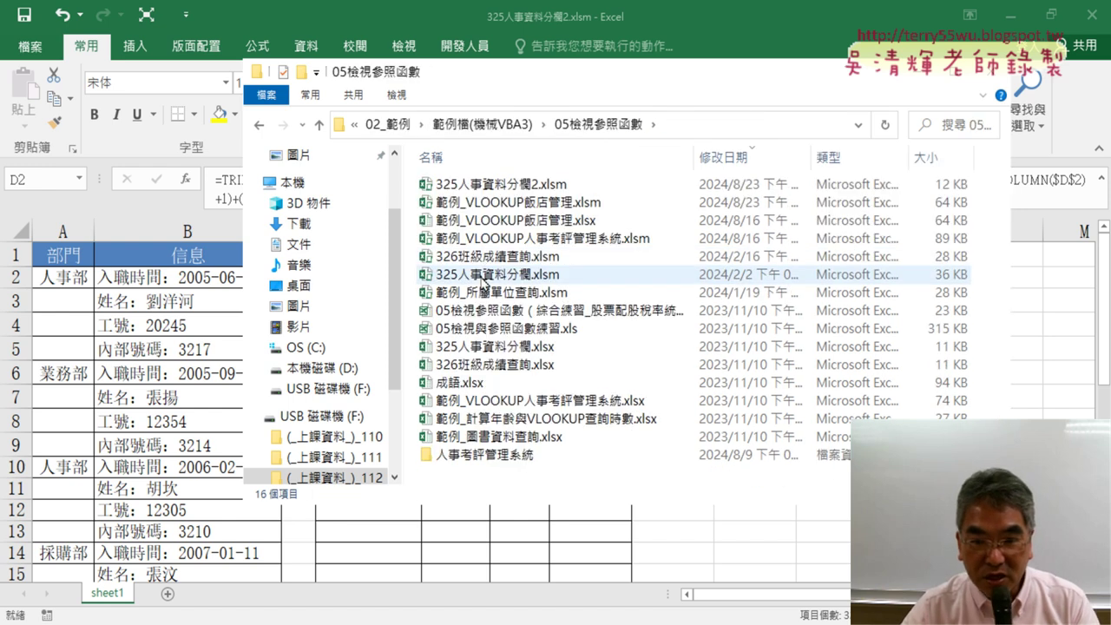
mouse_move(498, 274)
click(484, 276)
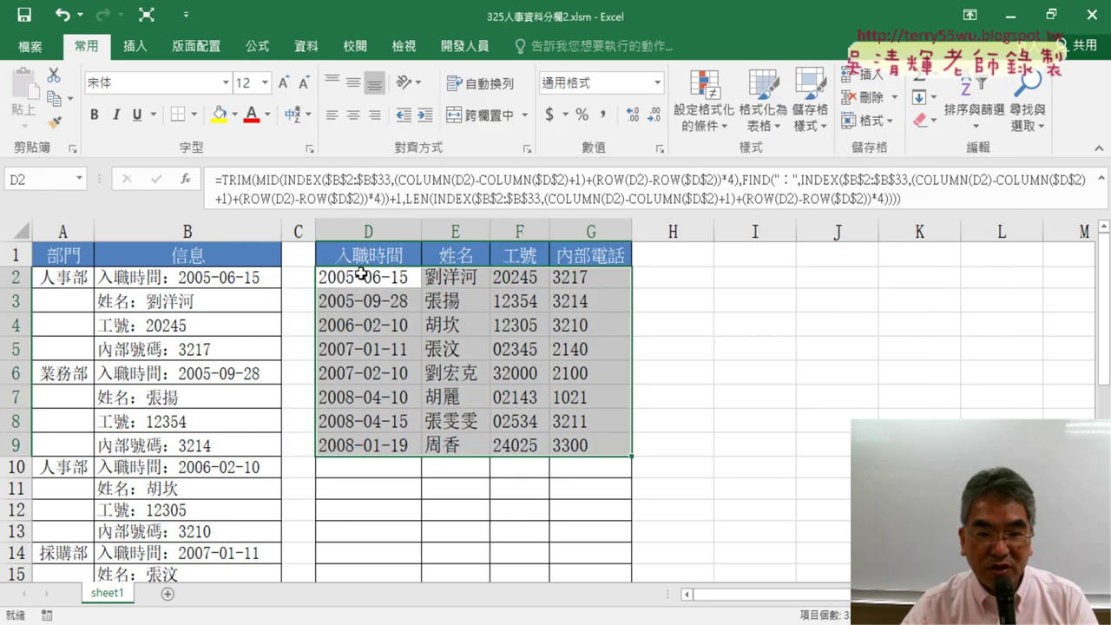
Close File Explorer and return to the Google Drive course folder in Chrome
click(357, 277)
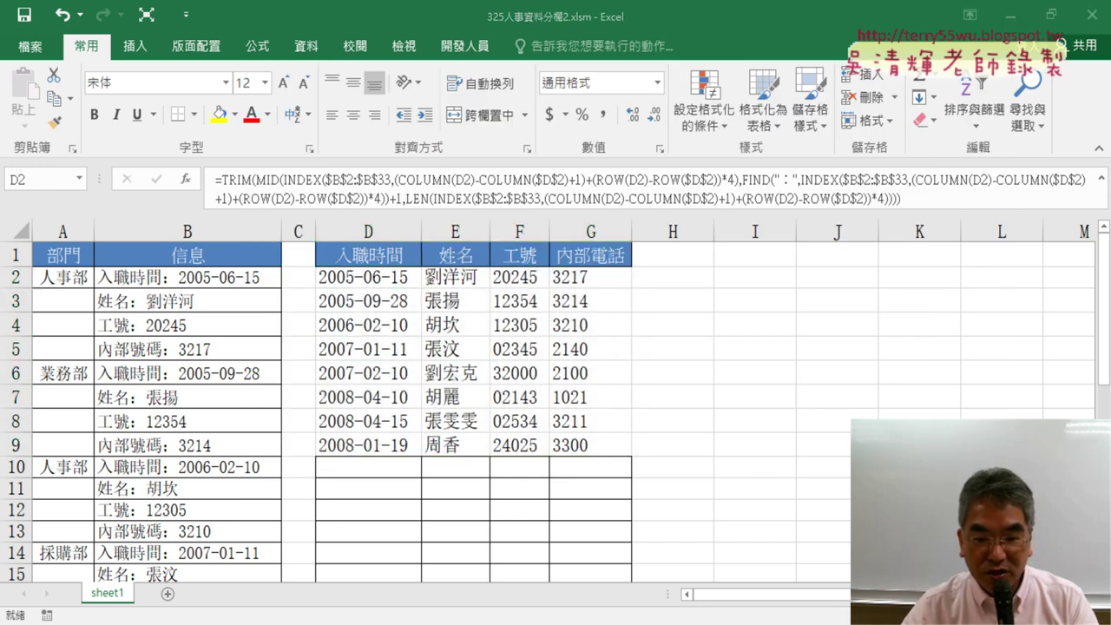
key(alt+Tab)
click(116, 24)
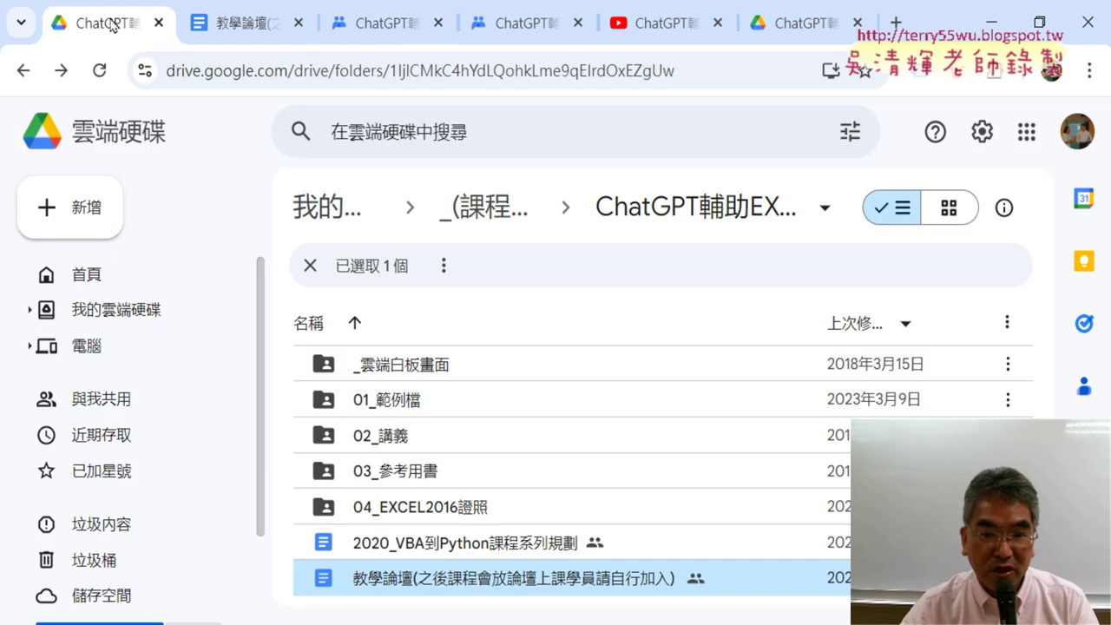
Open 325人事資料分欄 via _雲端白板畫面 then 05_檢視與參照函數 in Drive
double_click(422, 364)
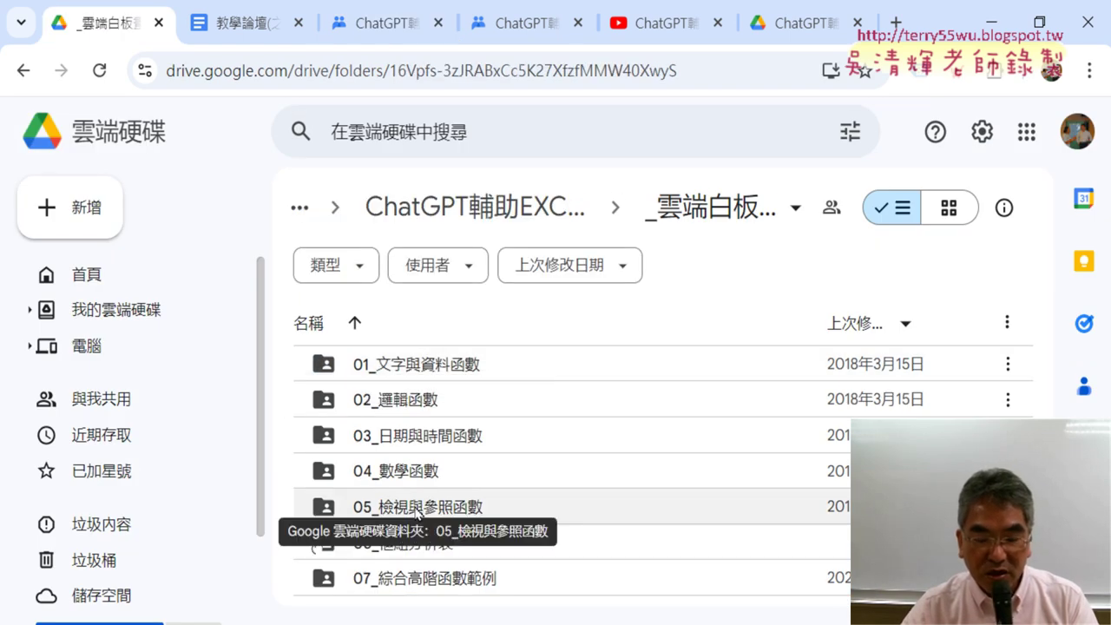
double_click(416, 509)
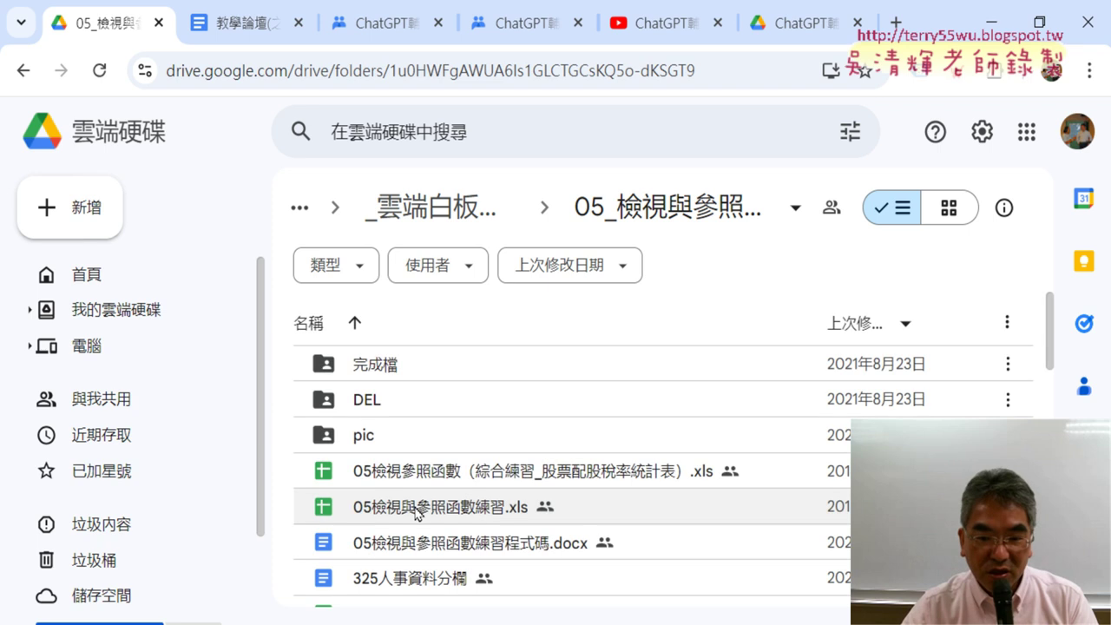
scroll(415, 514, down, 3)
scroll(416, 514, up, 1)
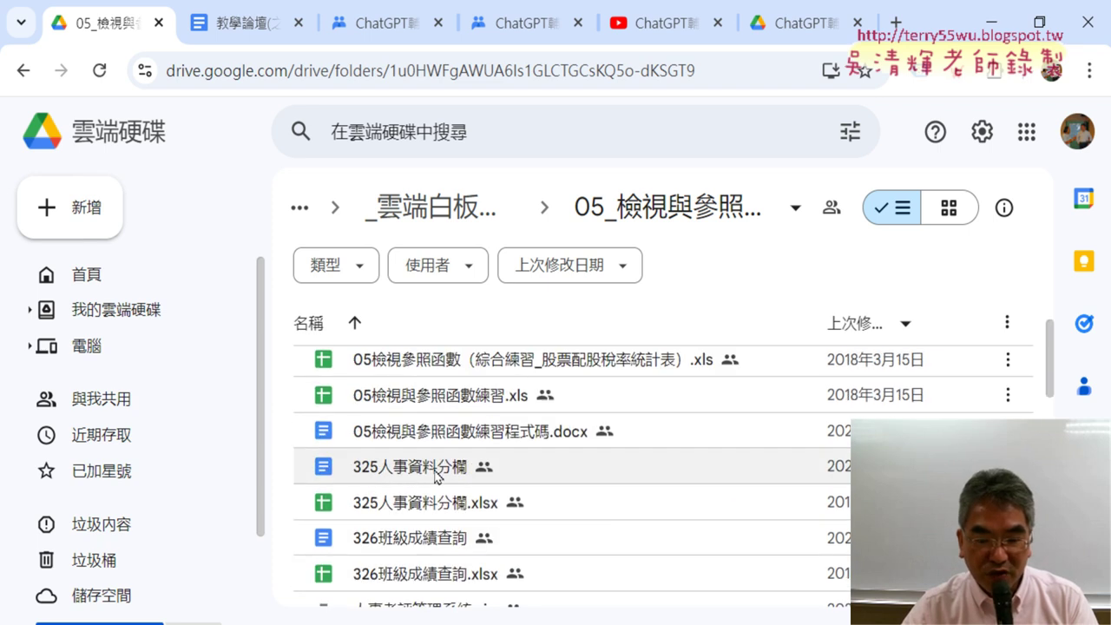
double_click(437, 475)
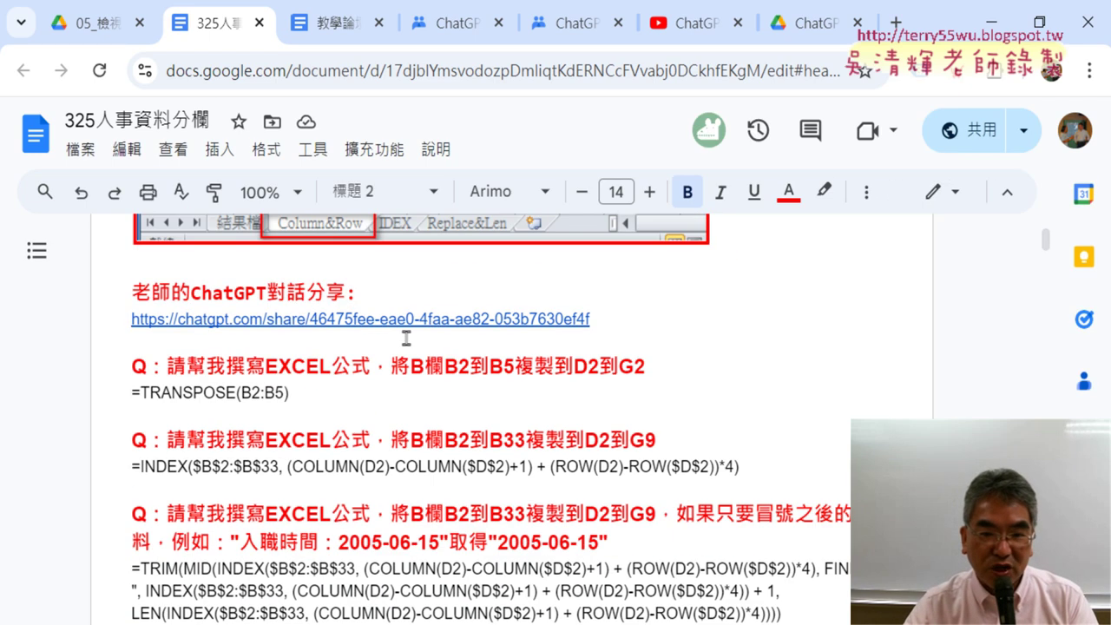
Follow the doc's chatgpt.com/share link to the "Excel複製範圍公式" conversation
click(374, 318)
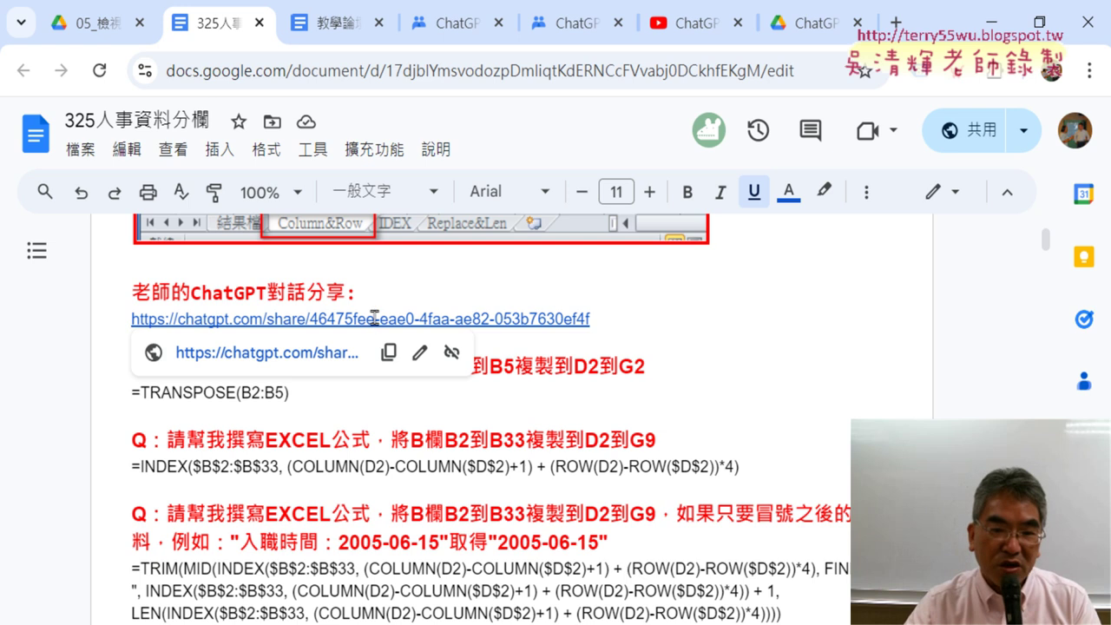
click(279, 352)
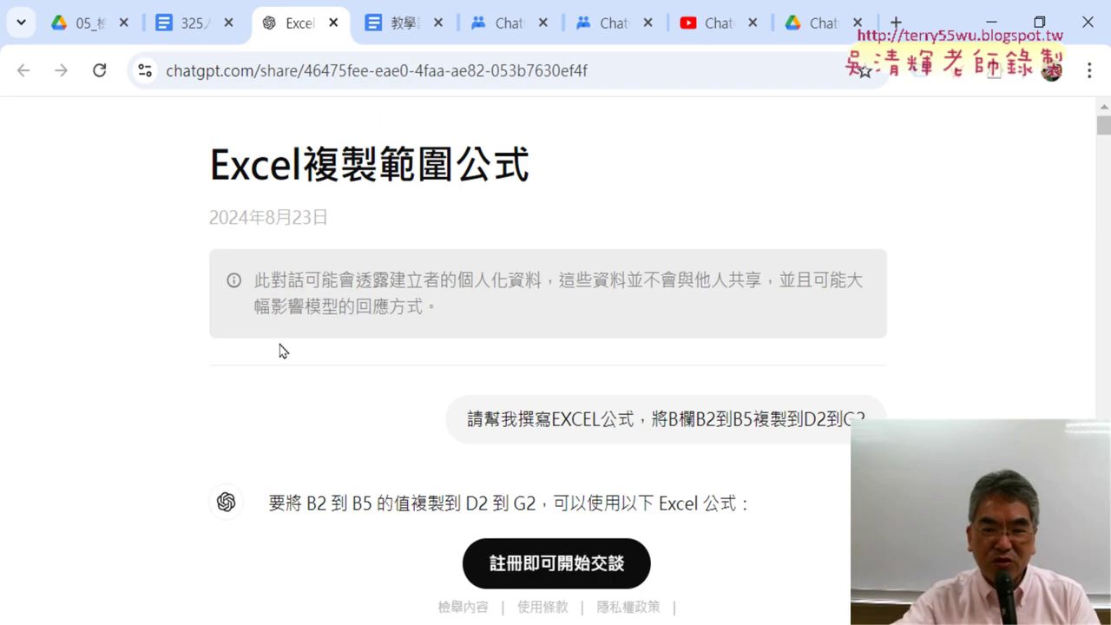
scroll(174, 378, down, 4)
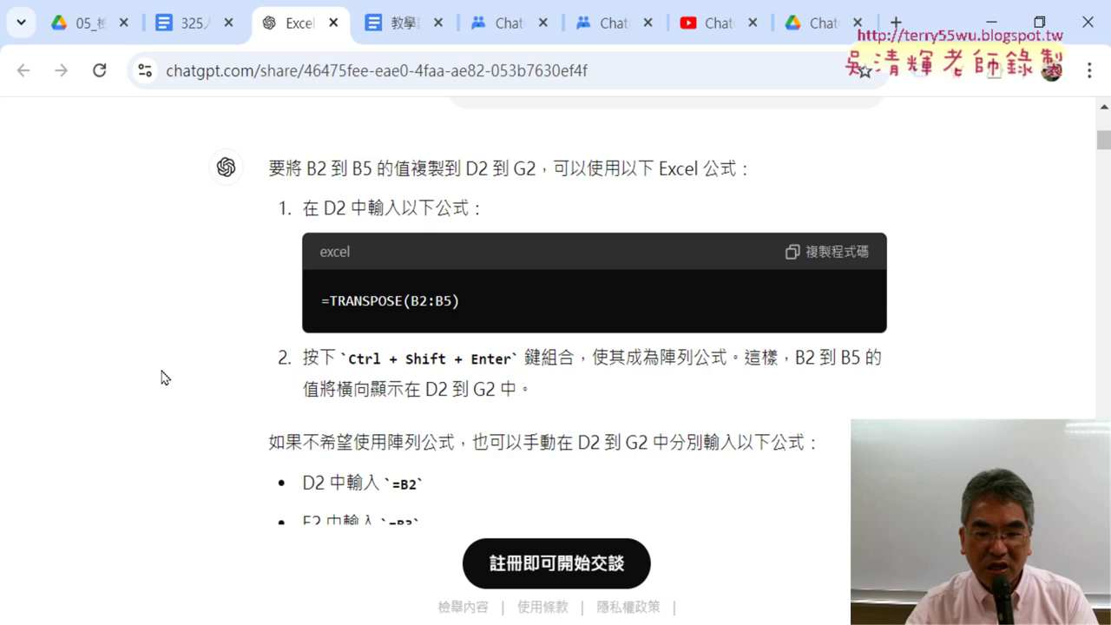
scroll(165, 378, down, 2)
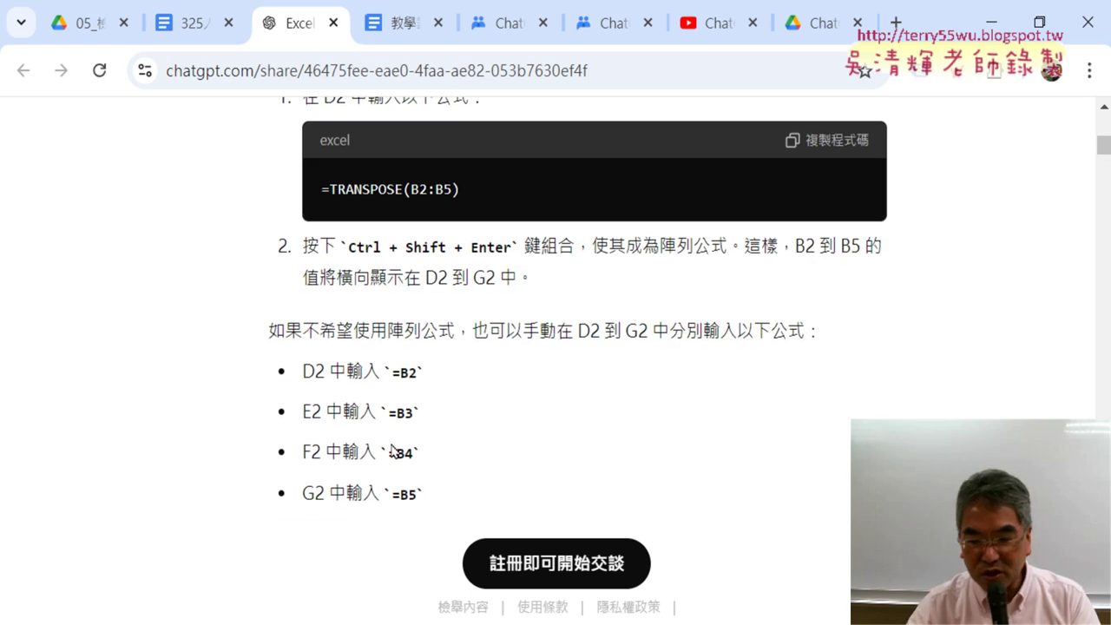